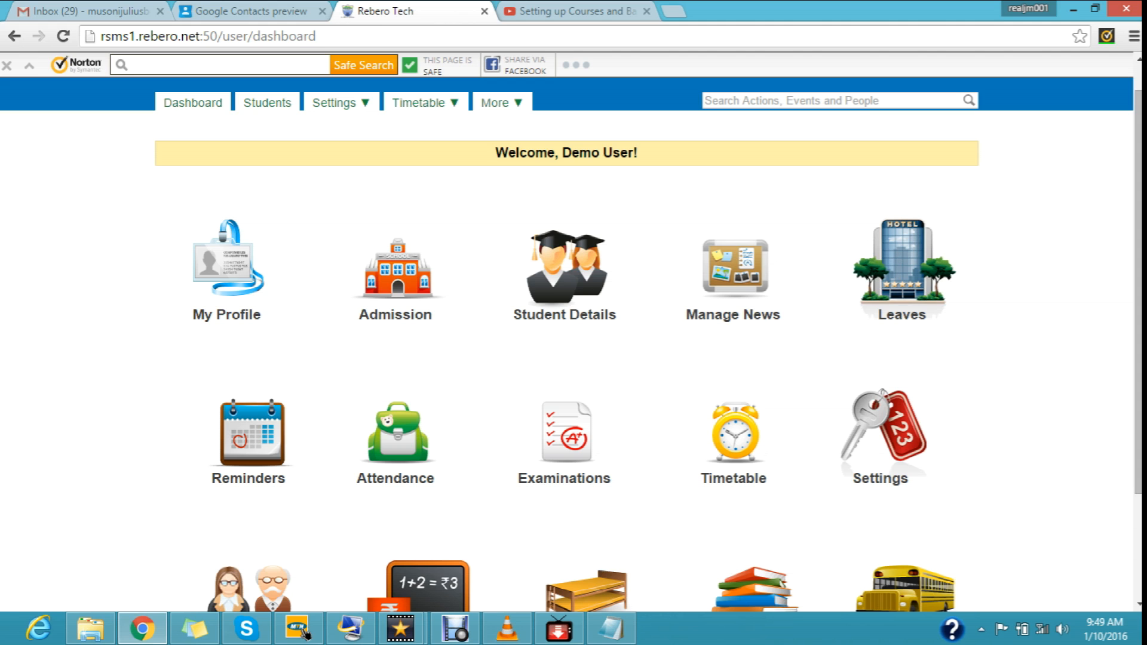
Open the course and batch management page from the school's configuration settings.
scroll(573, 347, "up", 1)
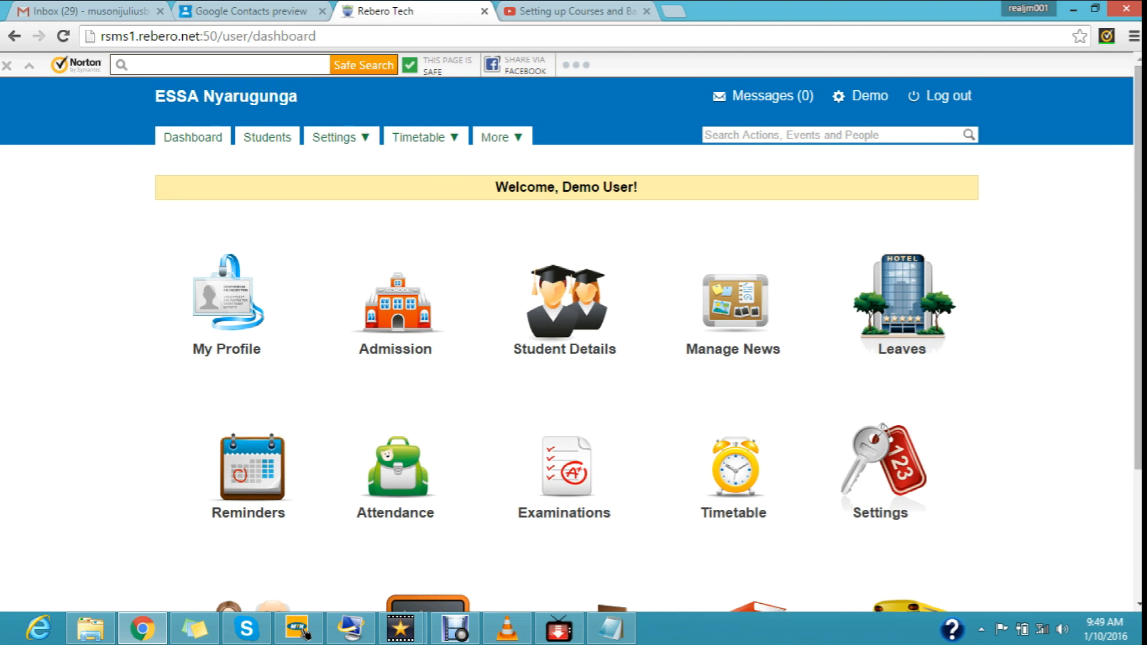
mouse_move(334, 136)
mouse_move(501, 137)
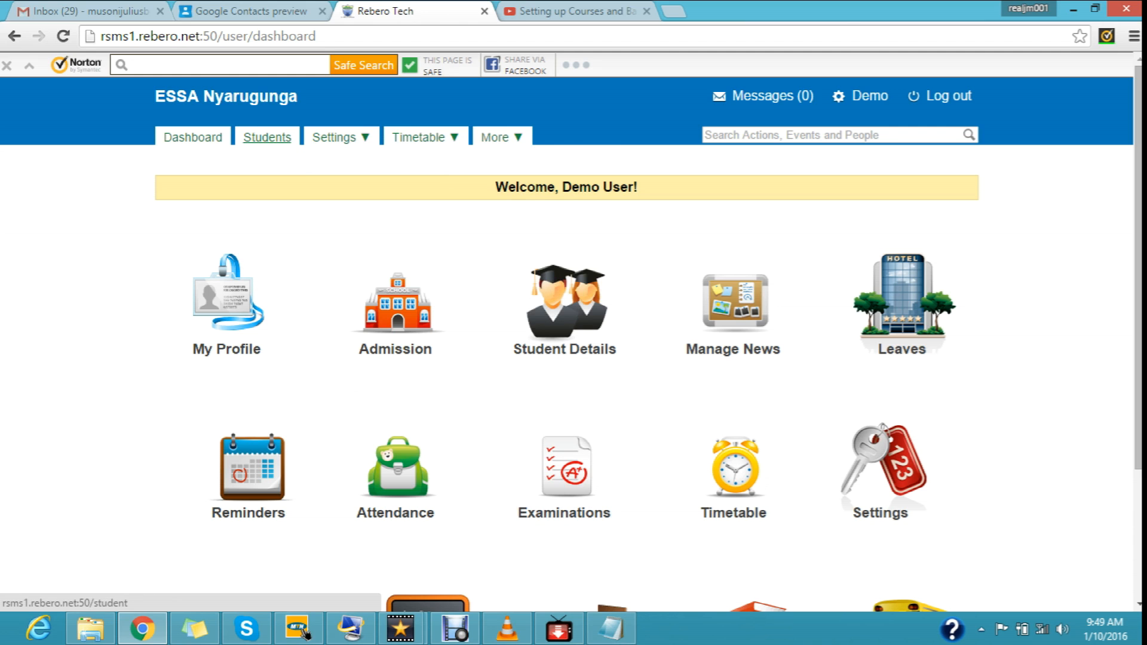
left_click(882, 472)
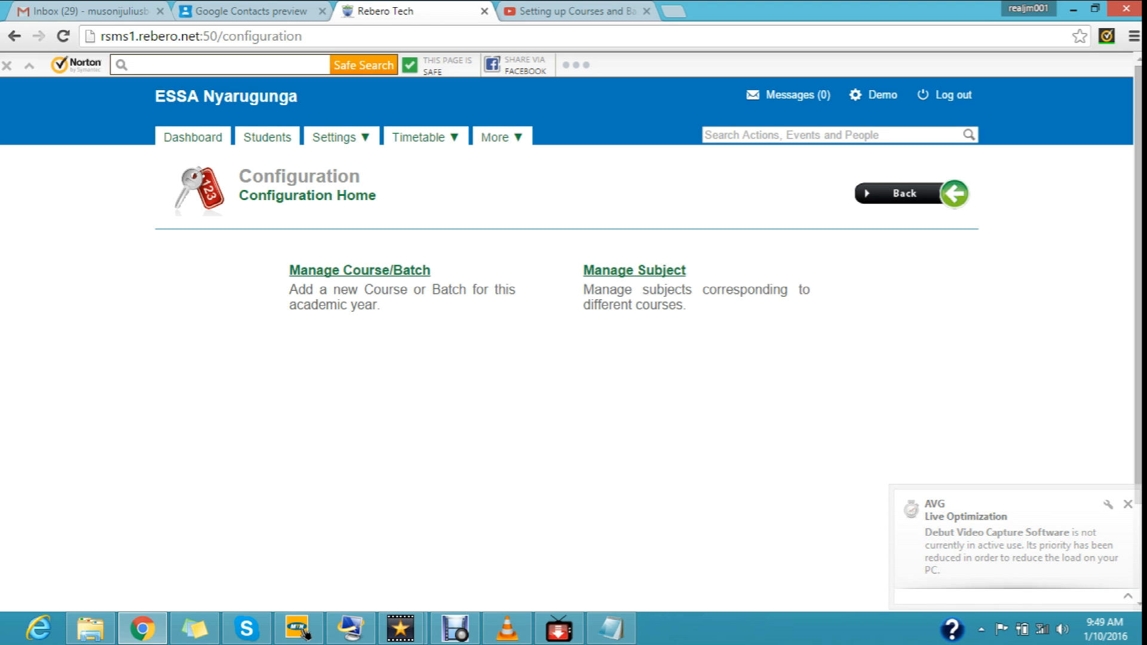
left_click(359, 270)
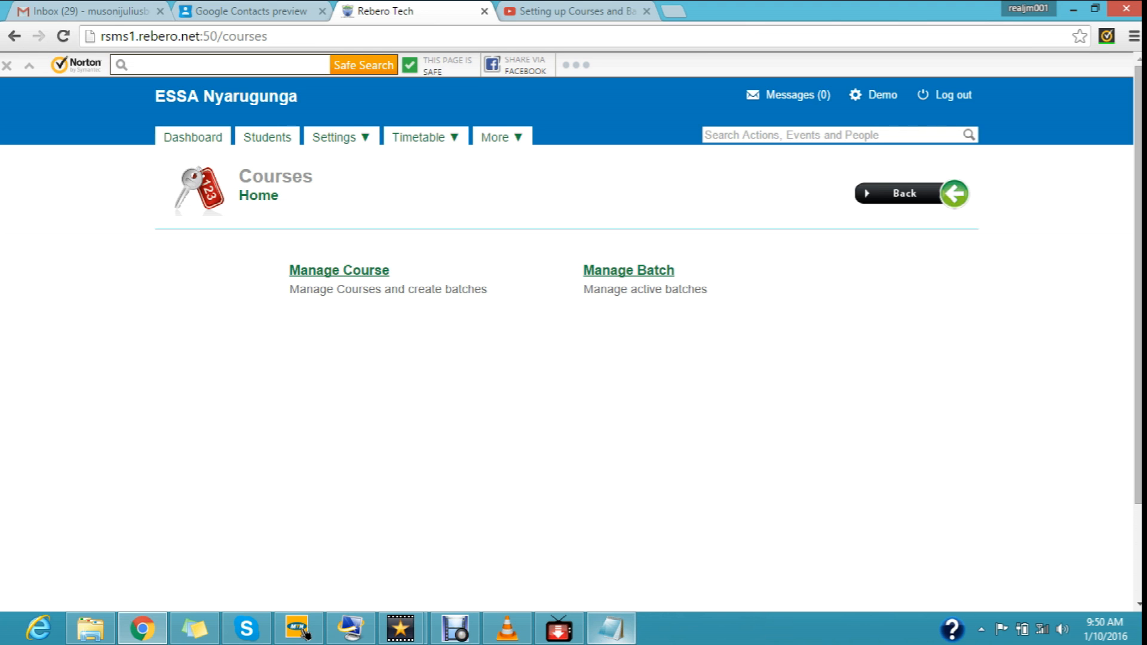
Switch to the Notepad notes and review the example Senior 1 batches by term.
left_click(610, 628)
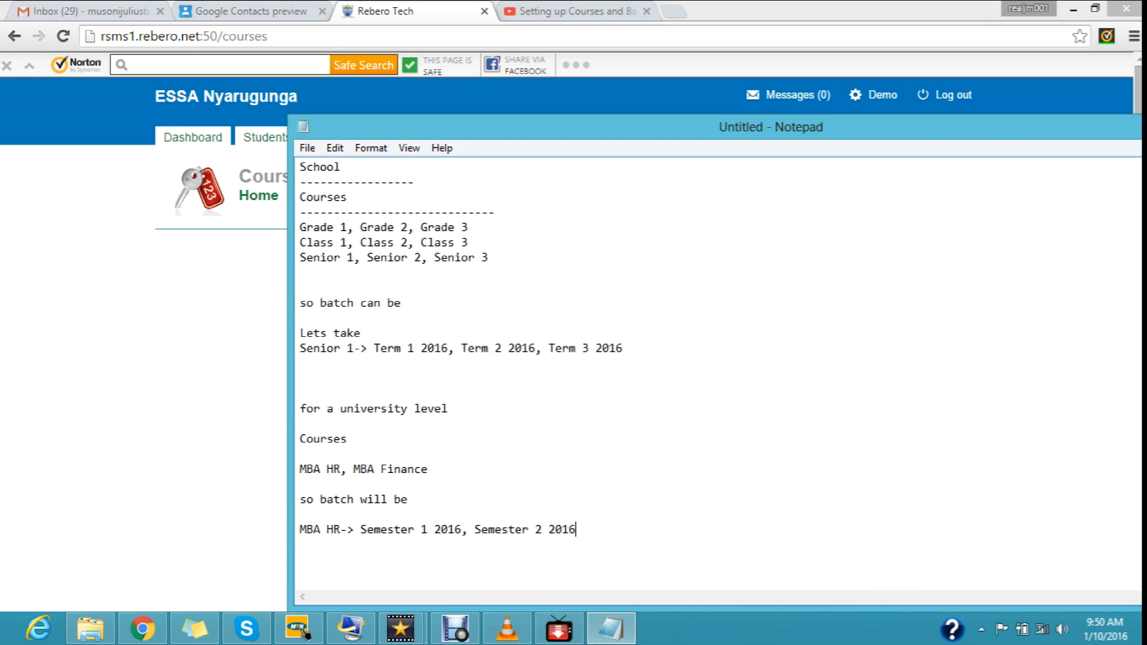
left_click_drag(783, 127, 590, 104)
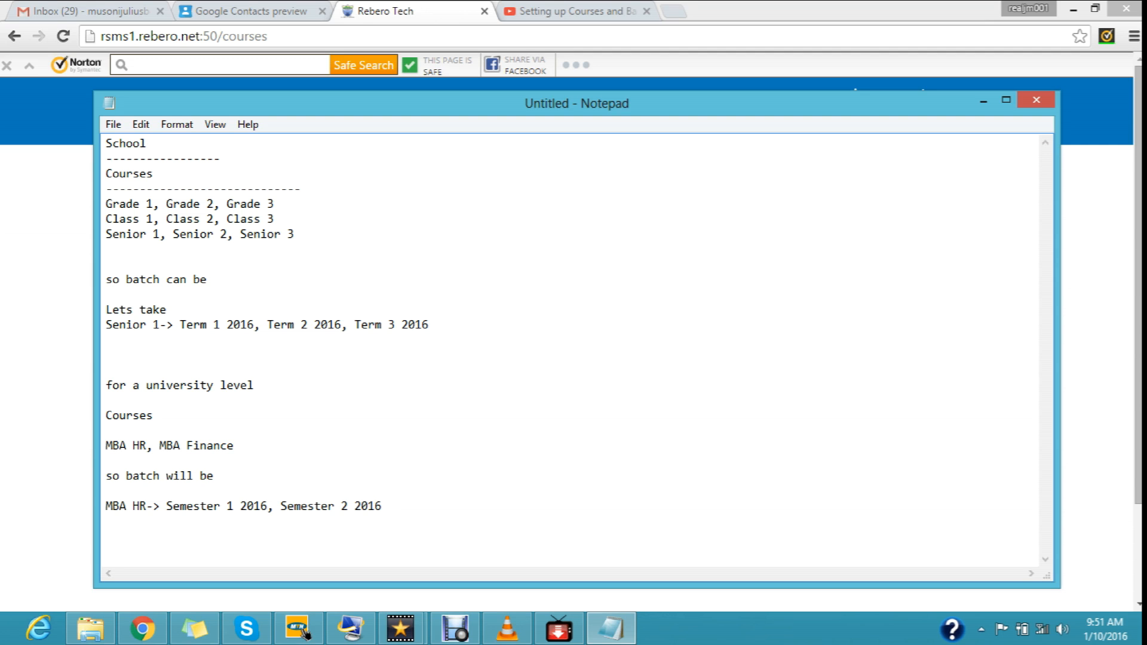
left_click_drag(147, 324, 429, 325)
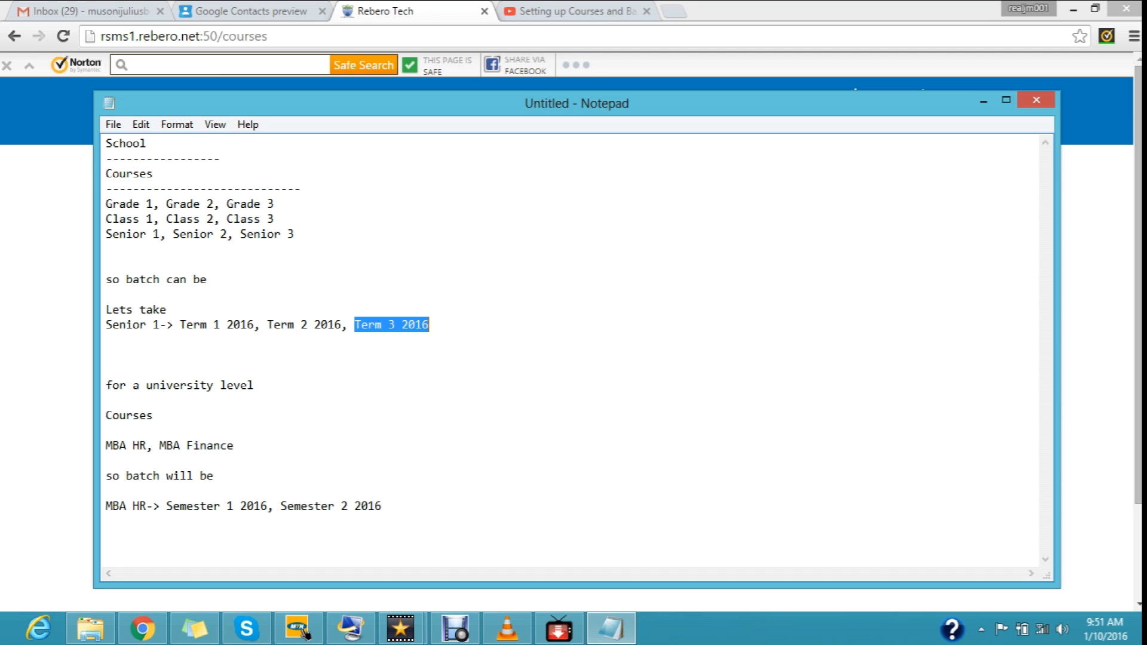
left_click(408, 325)
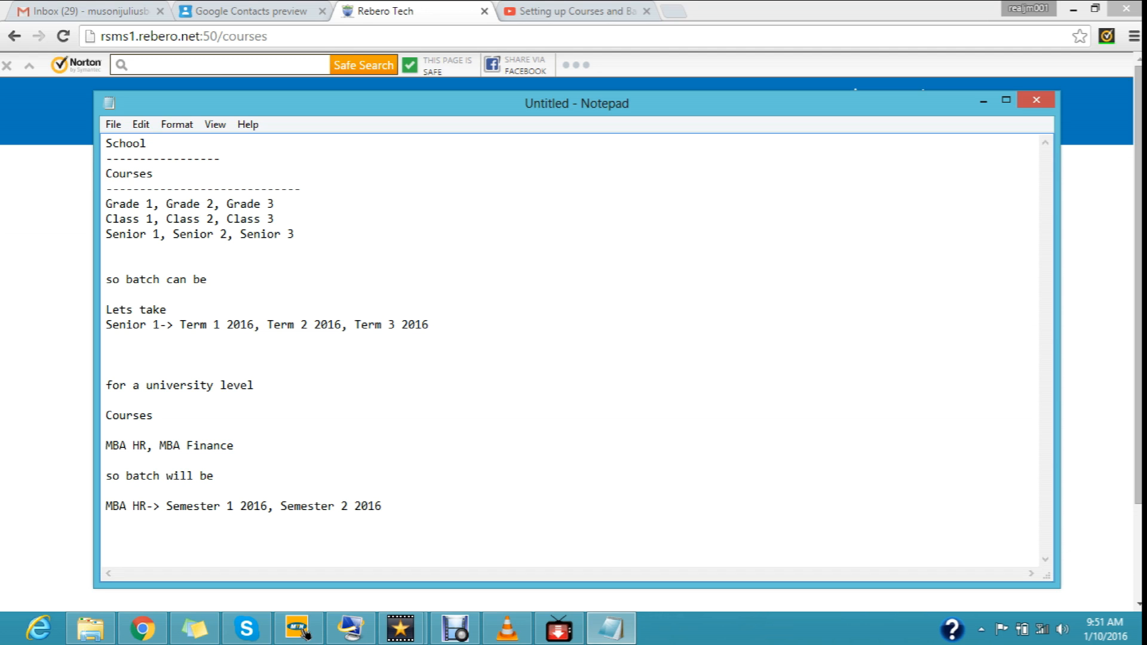
left_click(395, 325)
Append ", semester 3 2016" to the MBA HR batch line in the notes, and return to the browser.
left_click(383, 506)
type(", semester 3 2016")
key("alt+Tab")
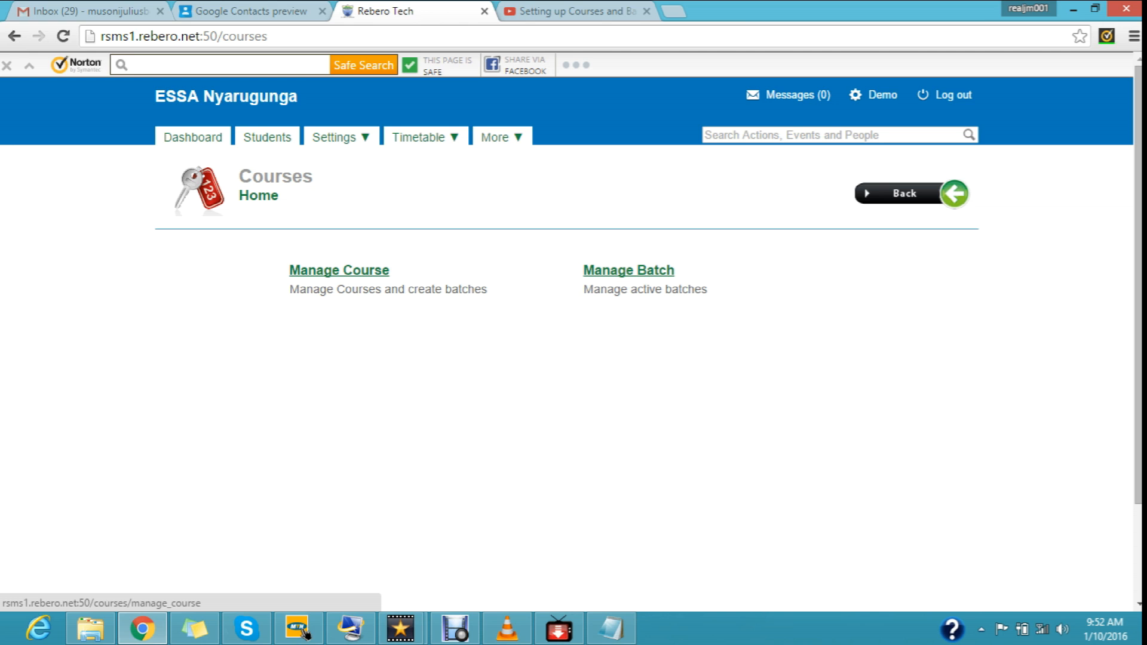
Start a new course named Senior 1 with the code S.1, leaving its section name empty.
left_click(339, 270)
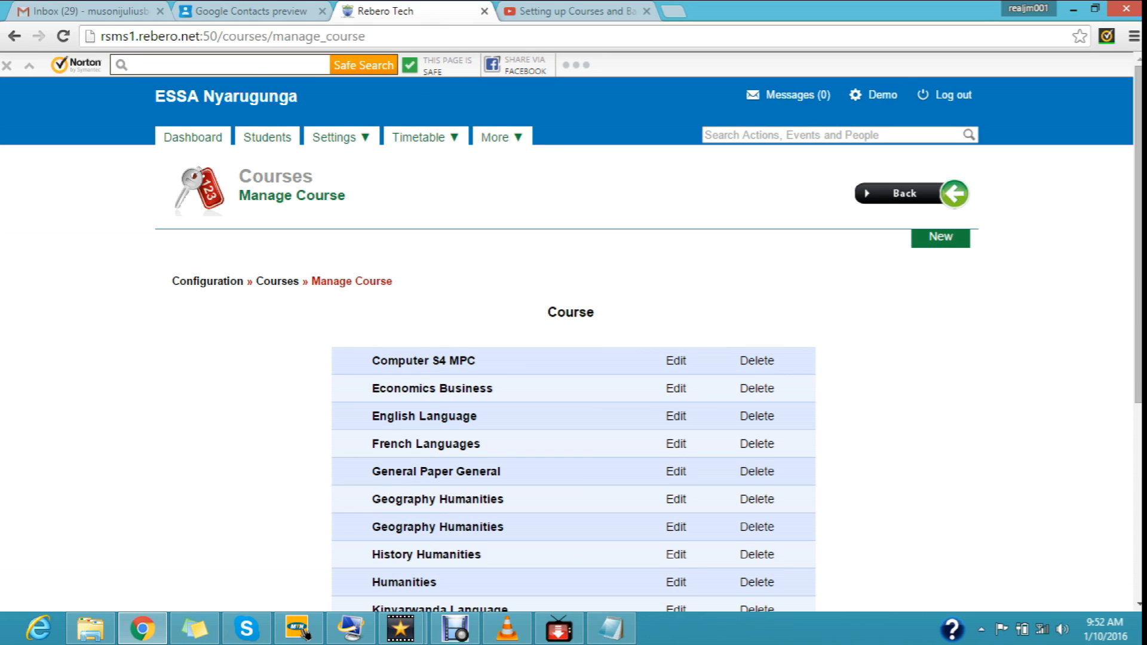
left_click(940, 236)
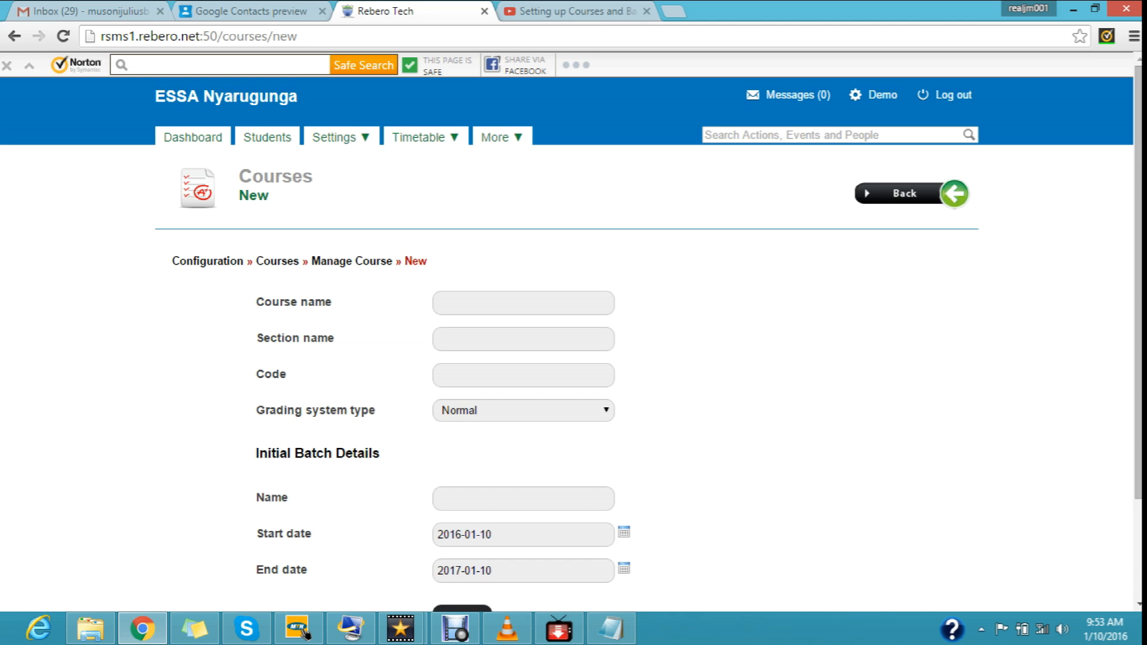
scroll(572, 352, "down", 3)
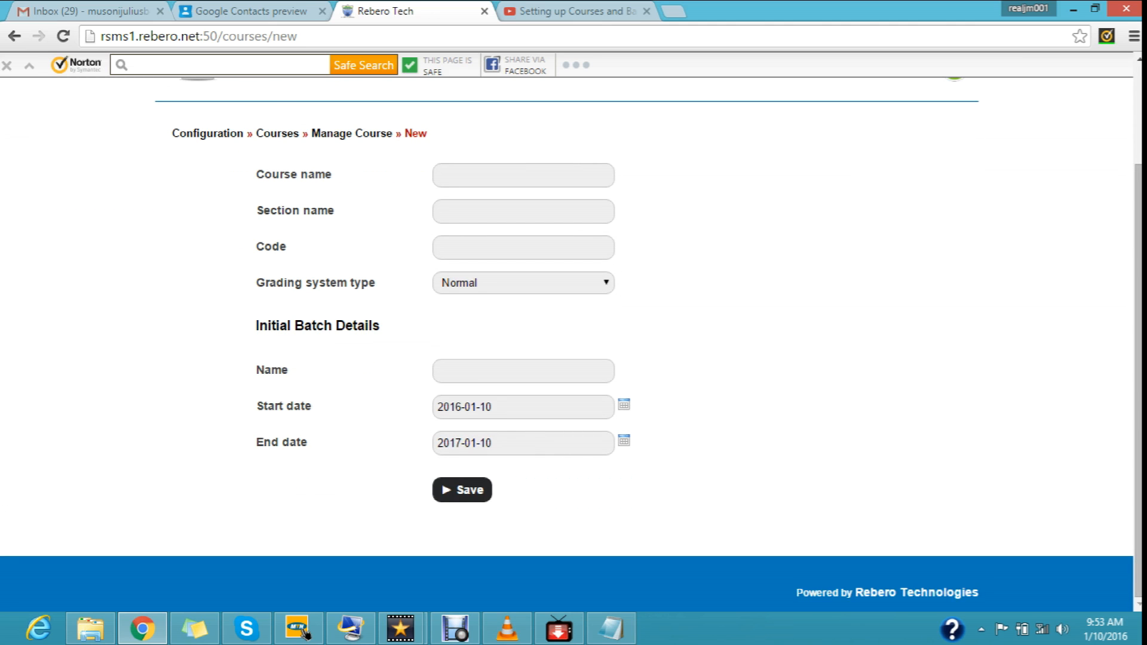
left_click(524, 176)
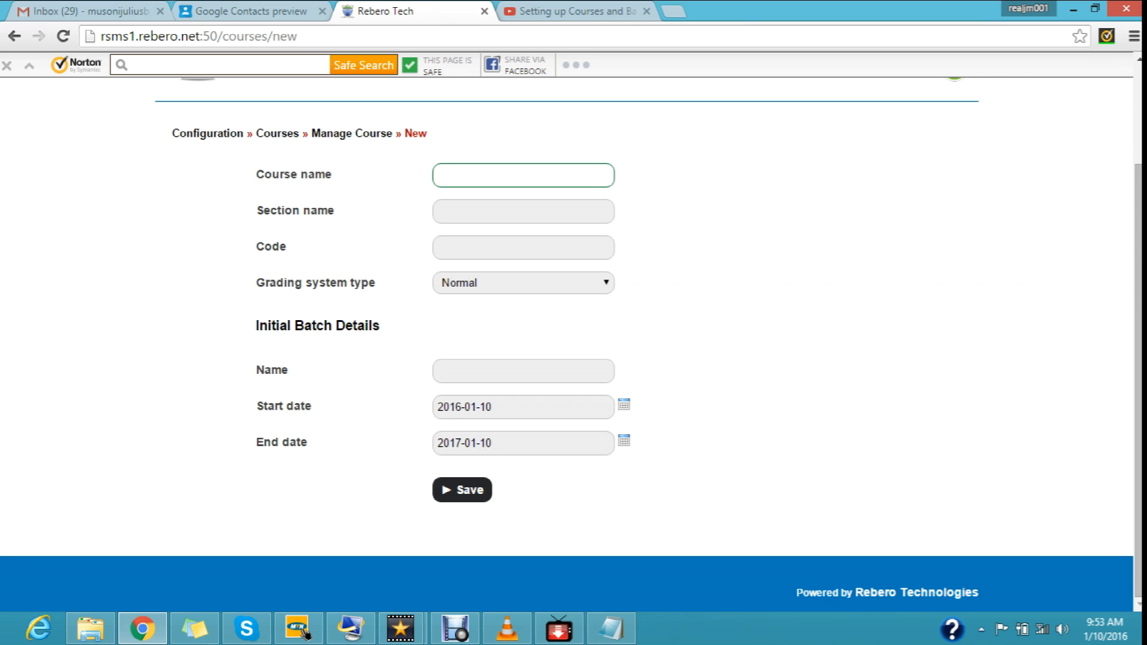
type("Senior 1")
left_click(523, 211)
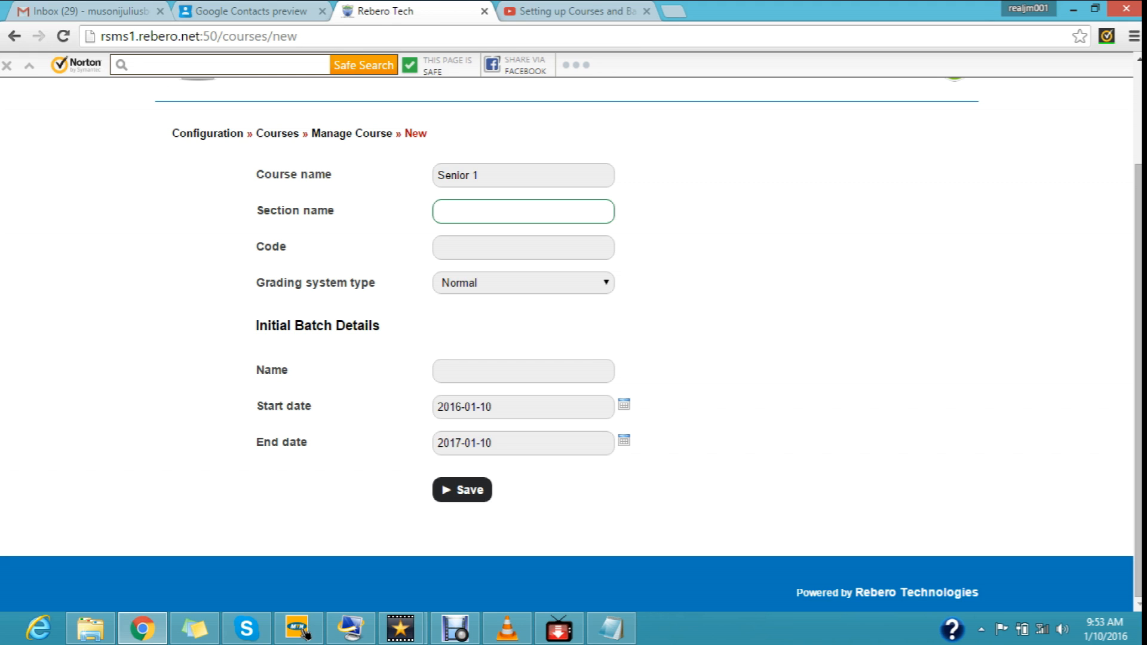
key("Tab")
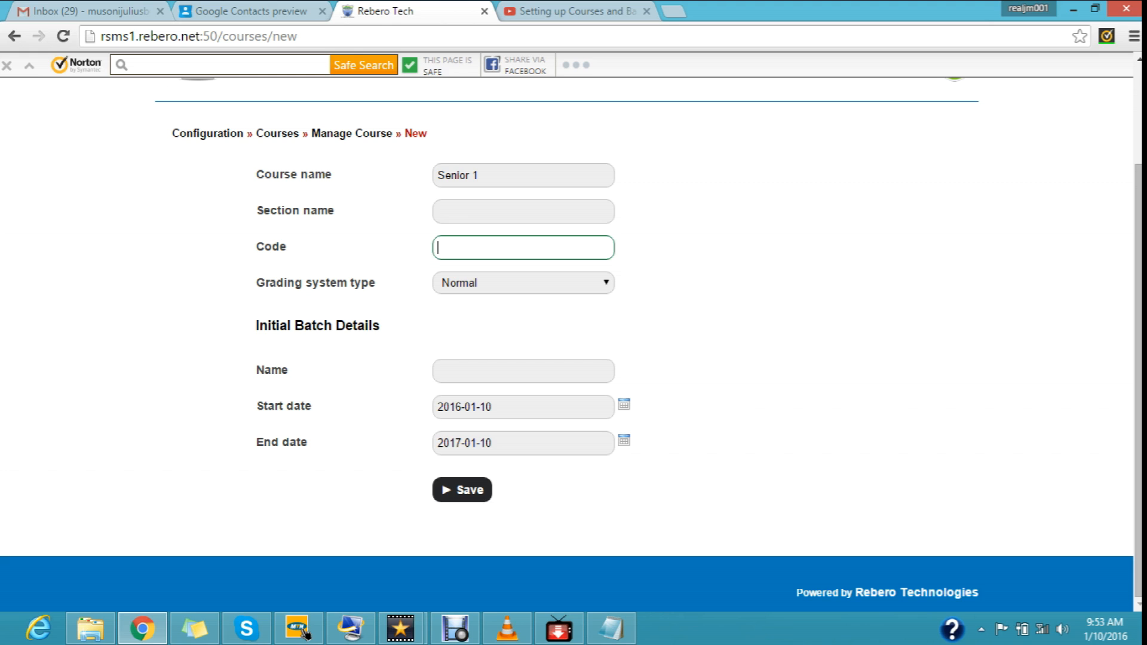
type("S.1")
Review the available grading system types, keeping Normal for the course.
left_click(523, 282)
left_click(524, 283)
left_click(524, 283)
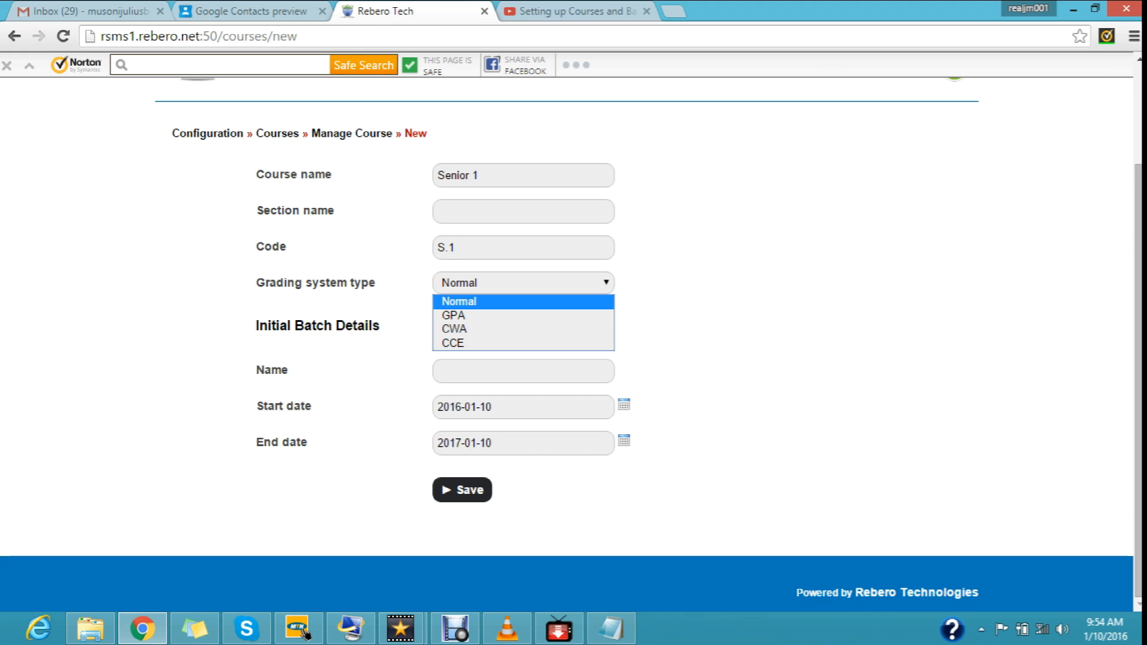
key("Escape")
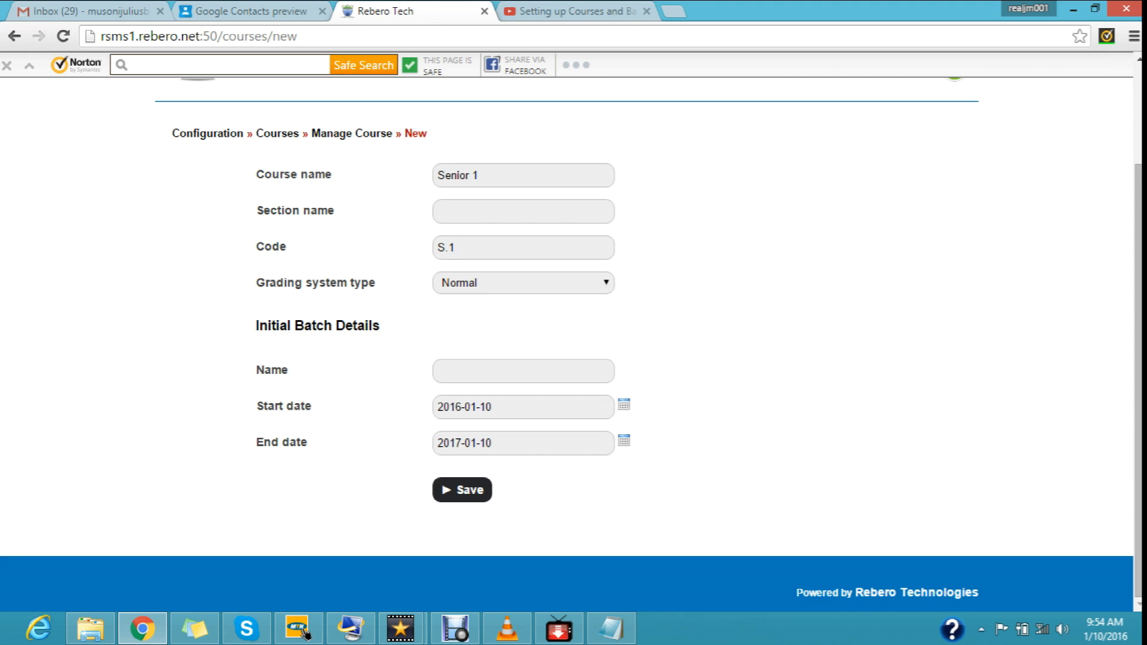
left_click(524, 283)
key("Escape")
Name the course's initial batch Term 1 2016.
left_click(524, 371)
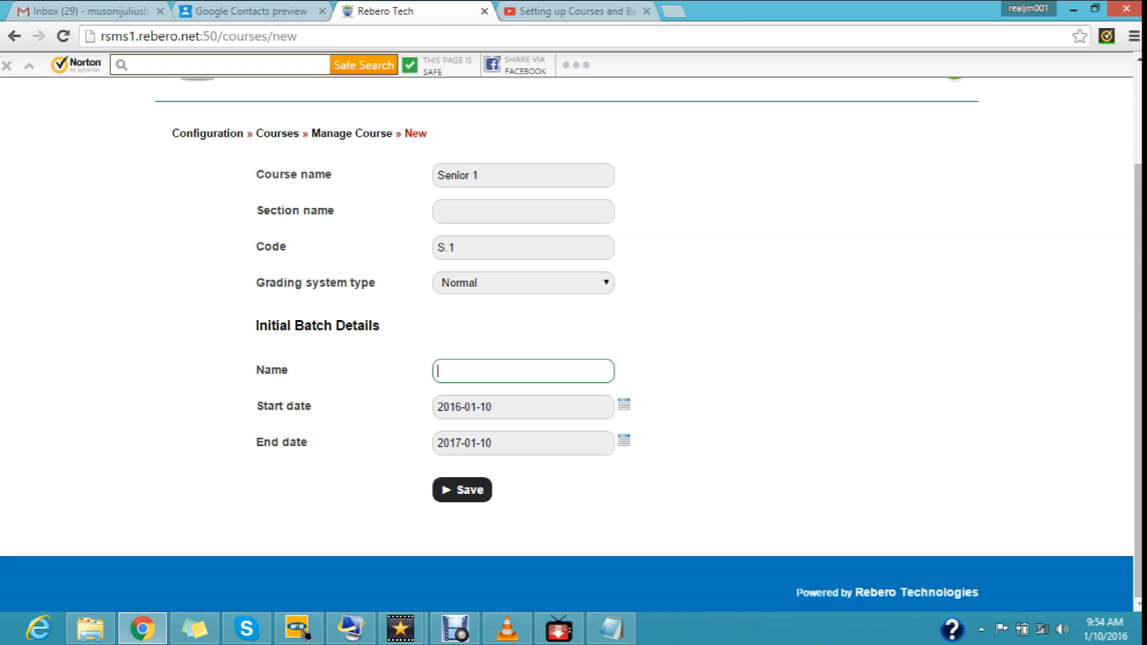
type("Term 1")
type("2016")
key("Tab")
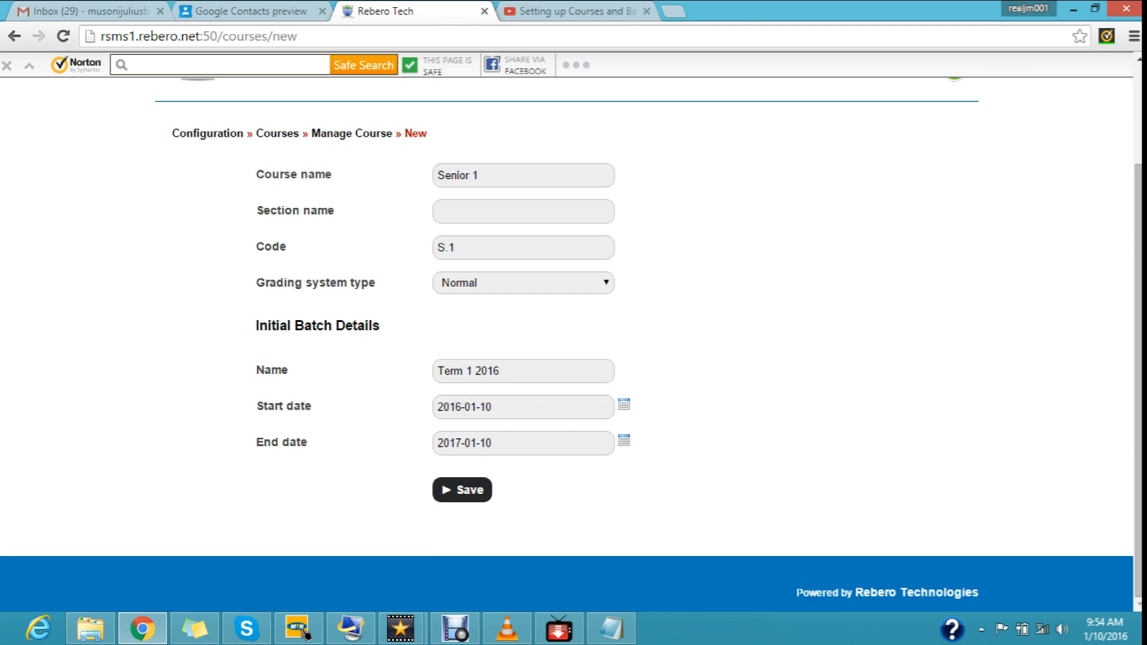
Set the initial batch's start date to 2016-02-02.
left_click(624, 404)
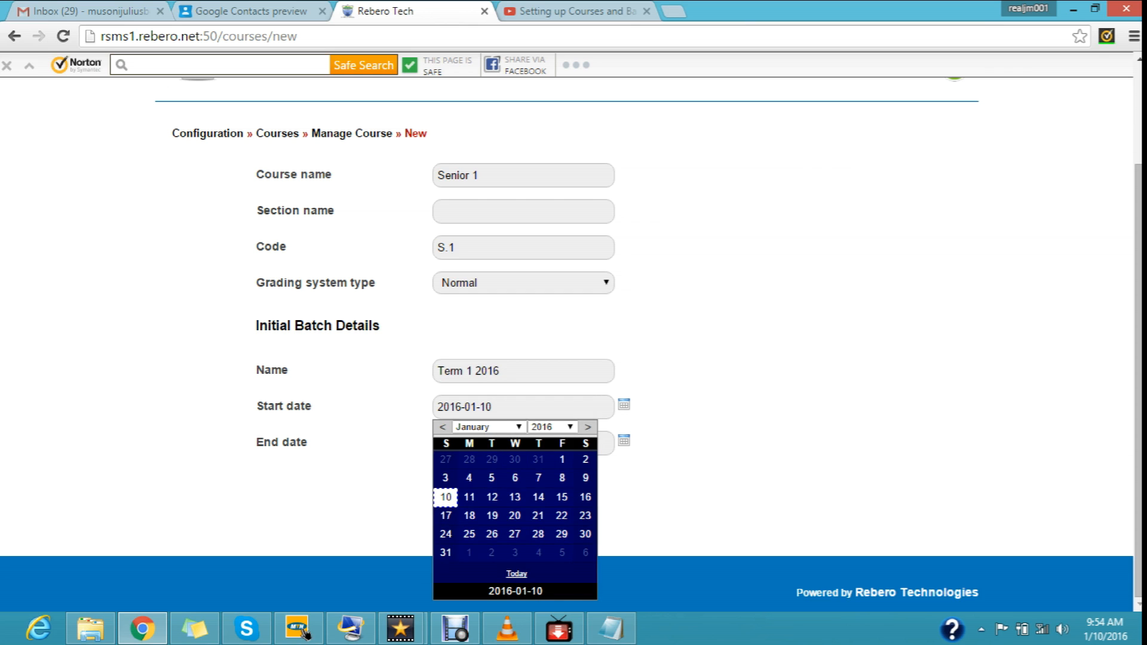
left_click(487, 426)
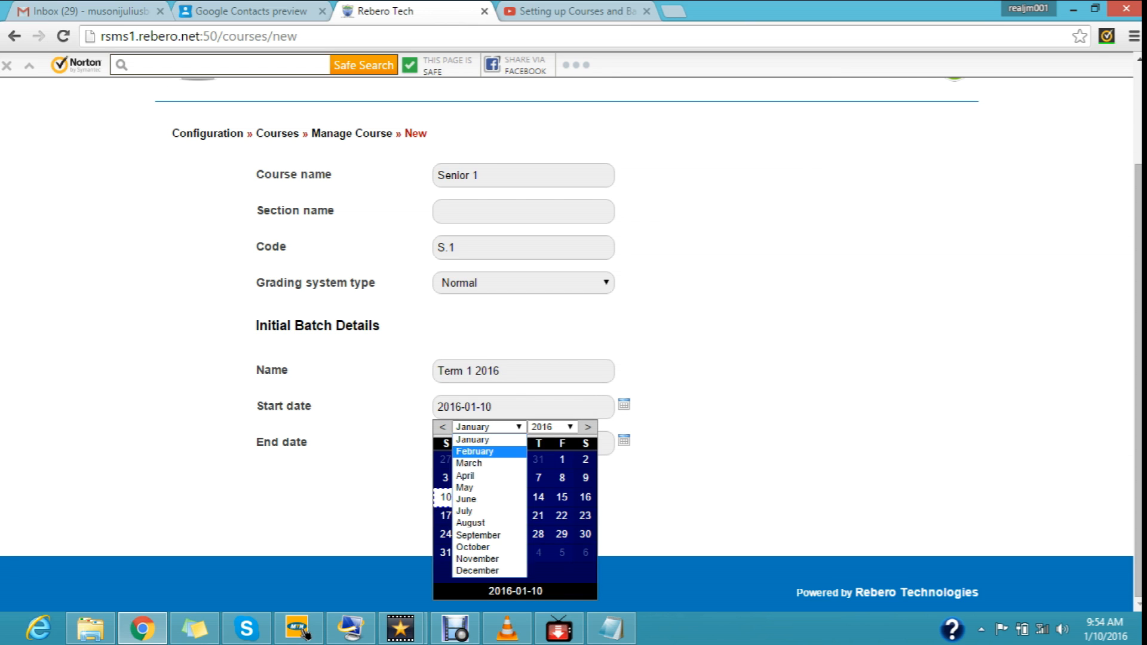
left_click(475, 450)
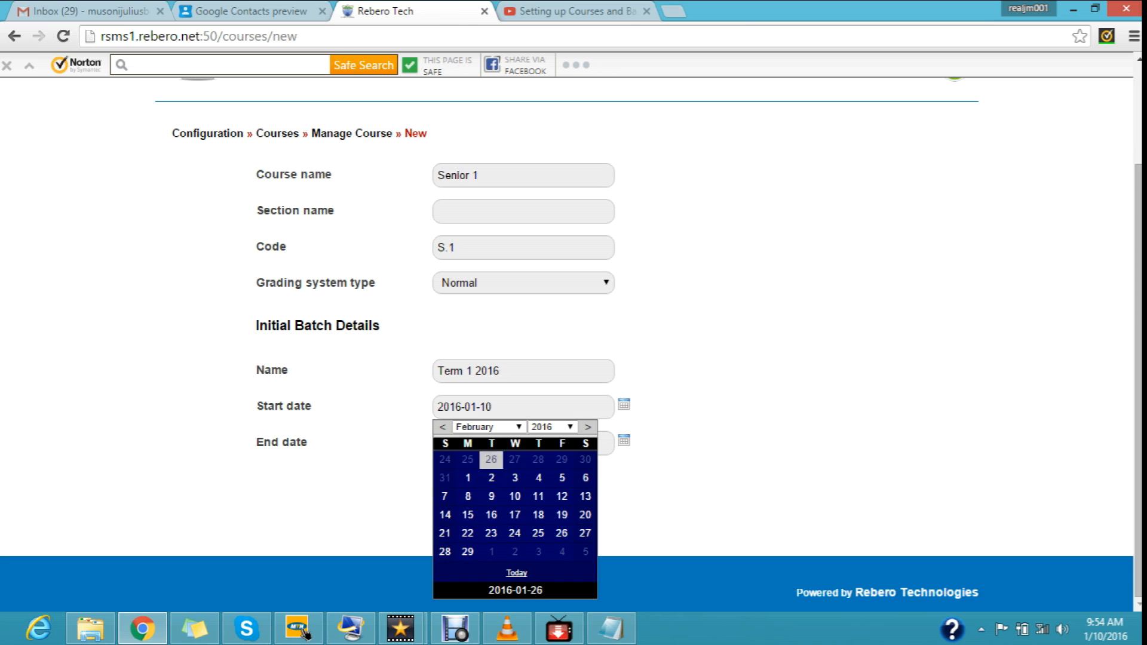
left_click(491, 477)
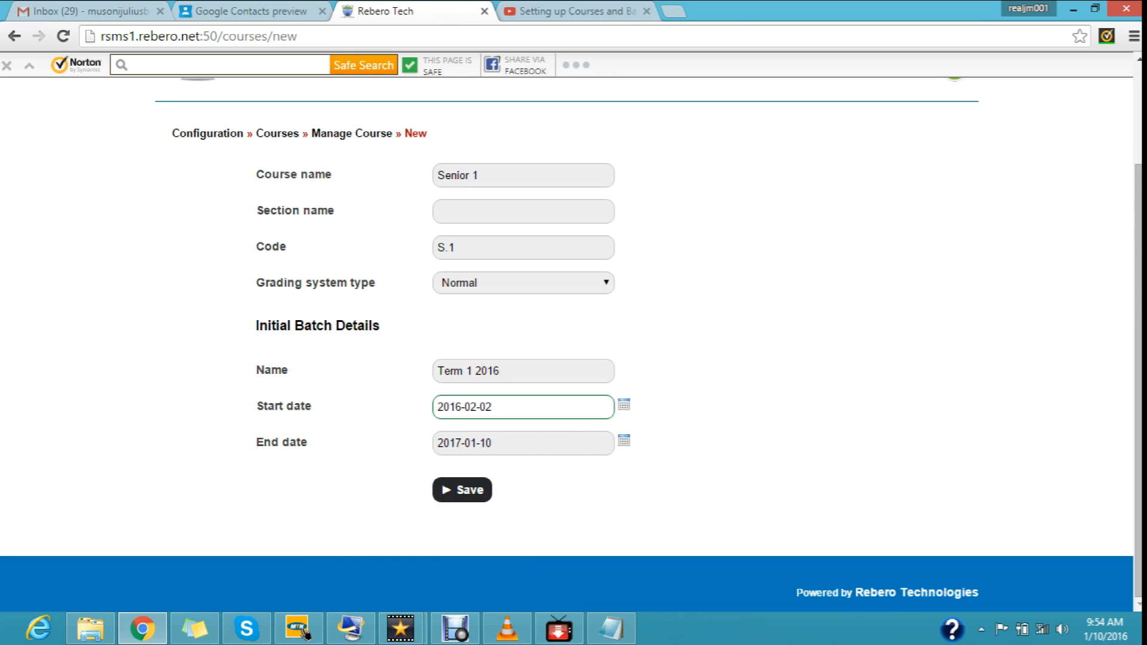
Set the initial batch's end date to 2017-03-31 and try to save the course.
left_click(624, 441)
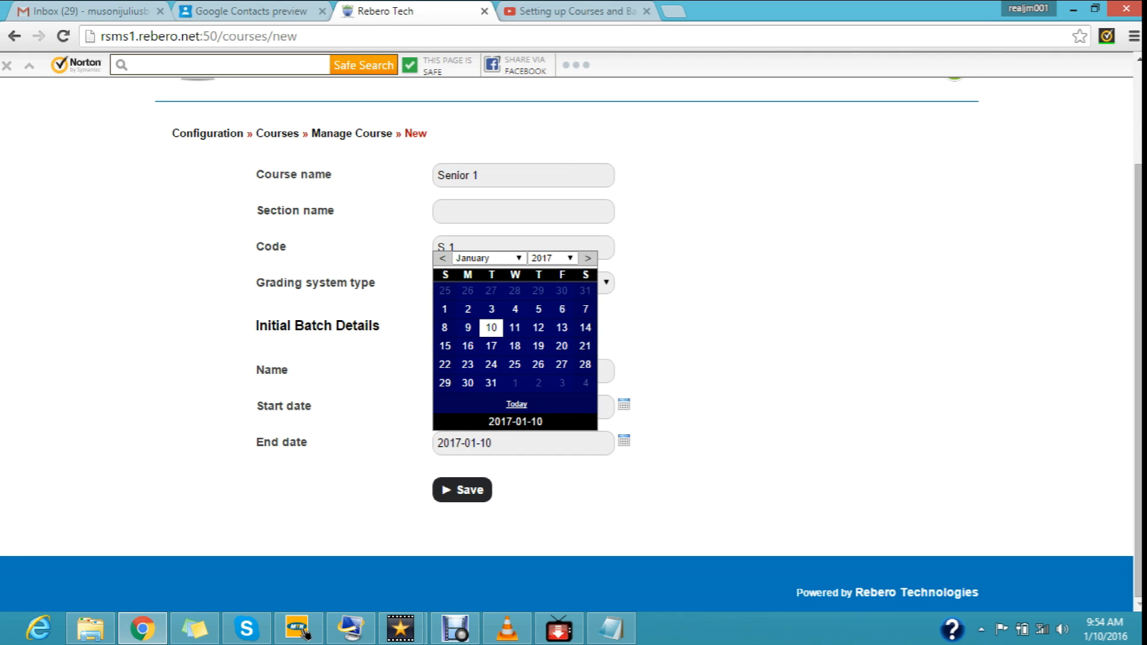
left_click(487, 258)
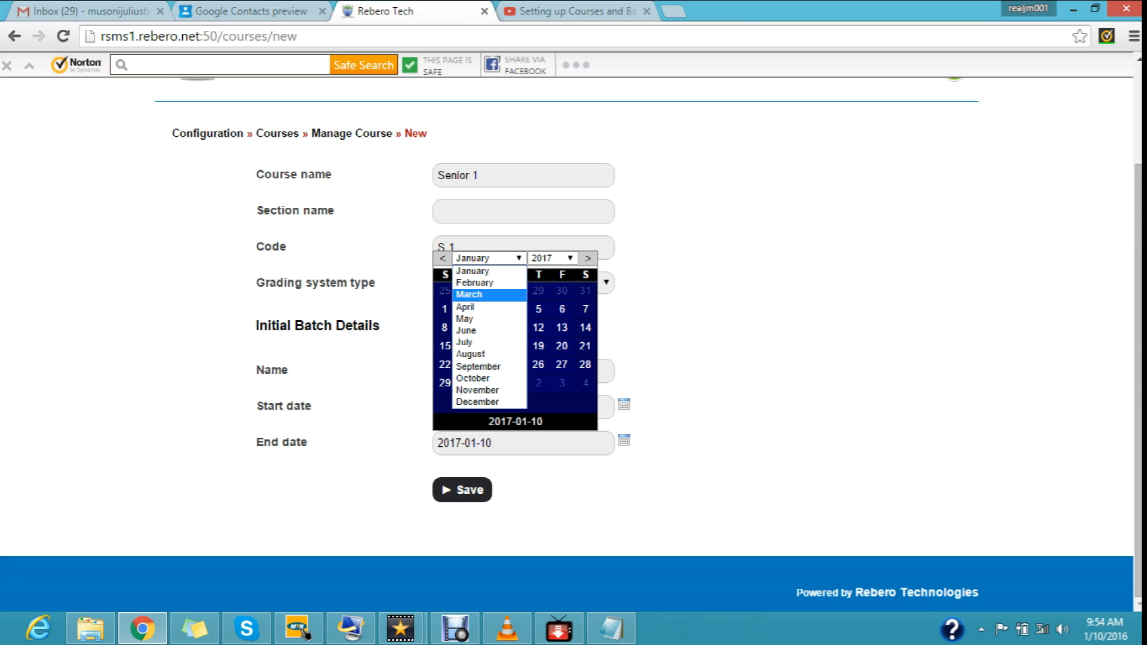
left_click(469, 294)
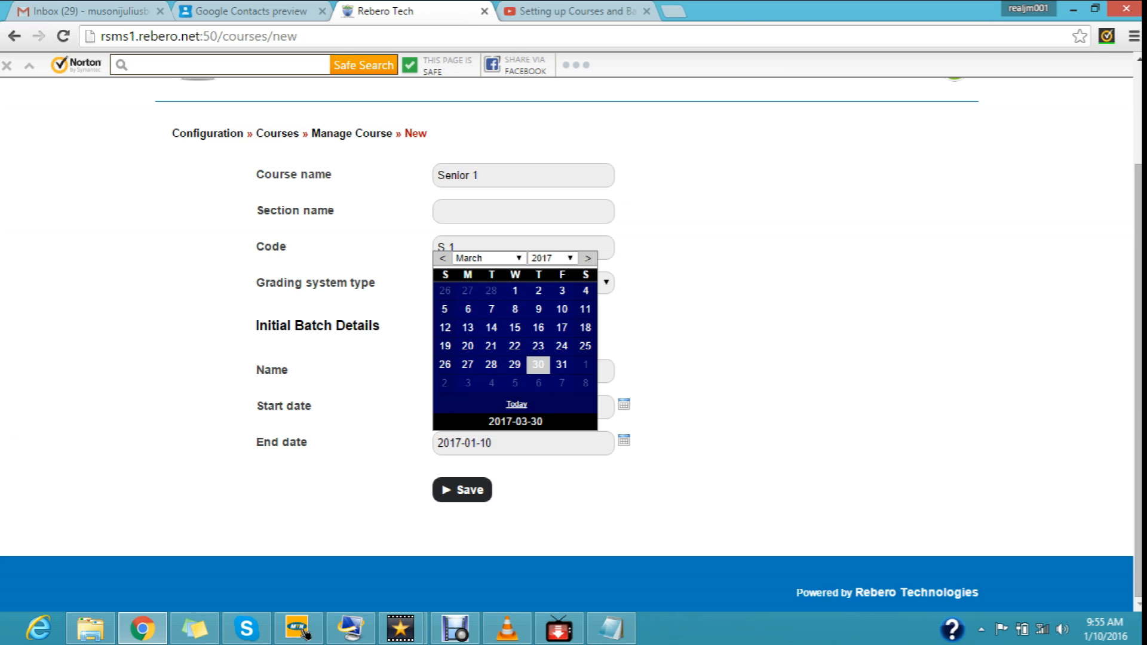
left_click(561, 365)
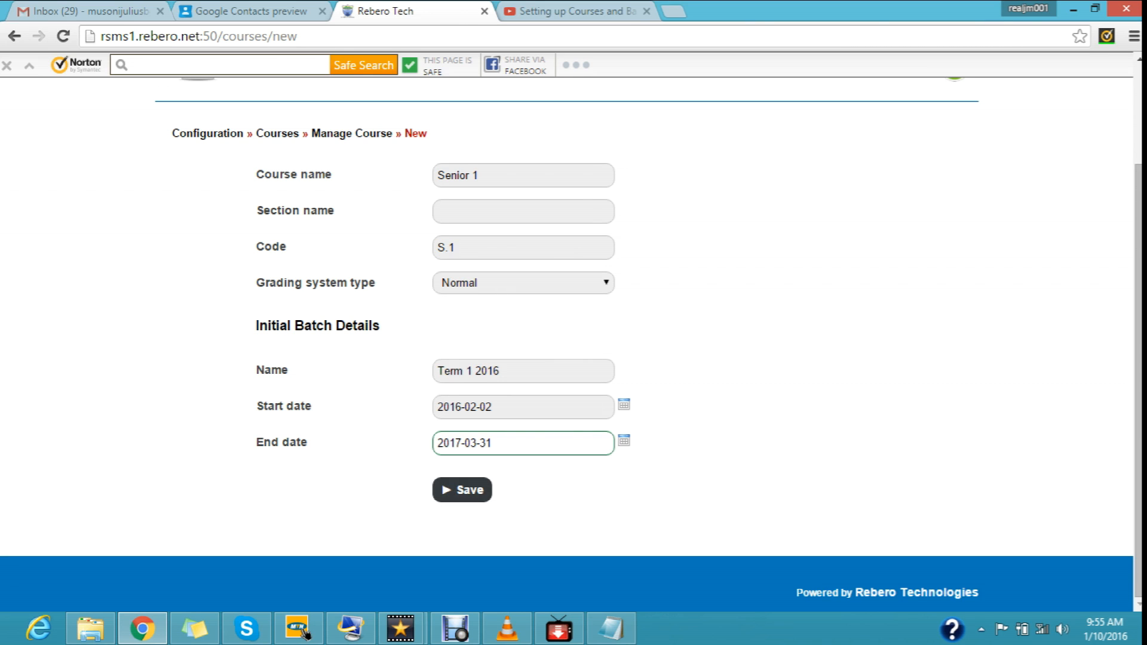
left_click(462, 490)
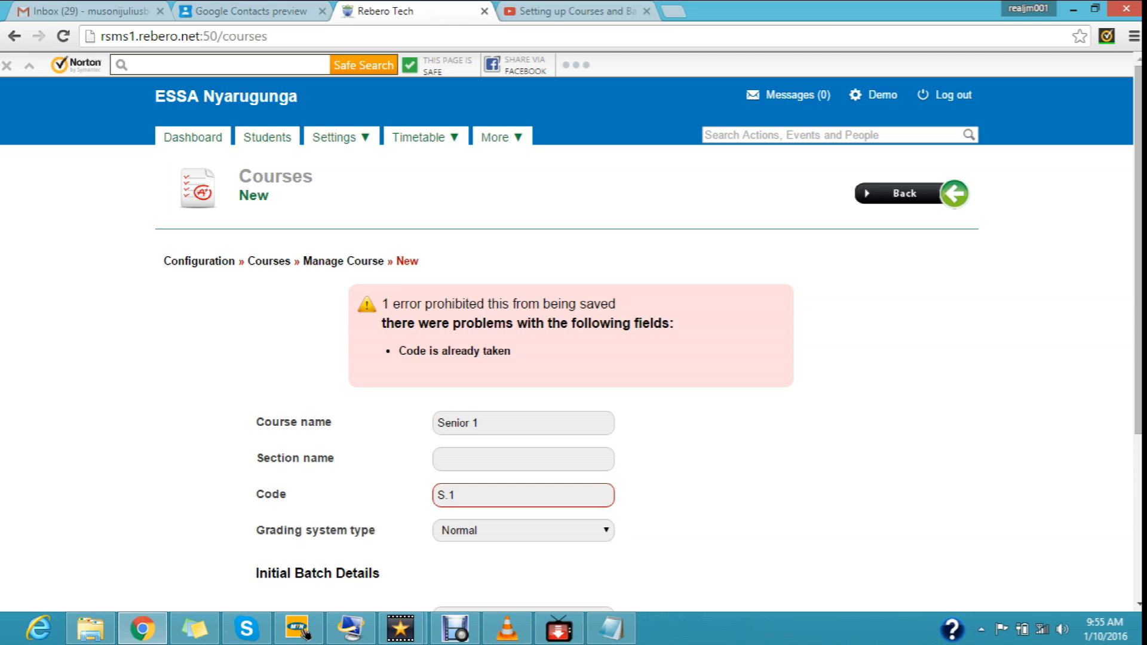
Change the course code to S1.
scroll(572, 339, "down", 2)
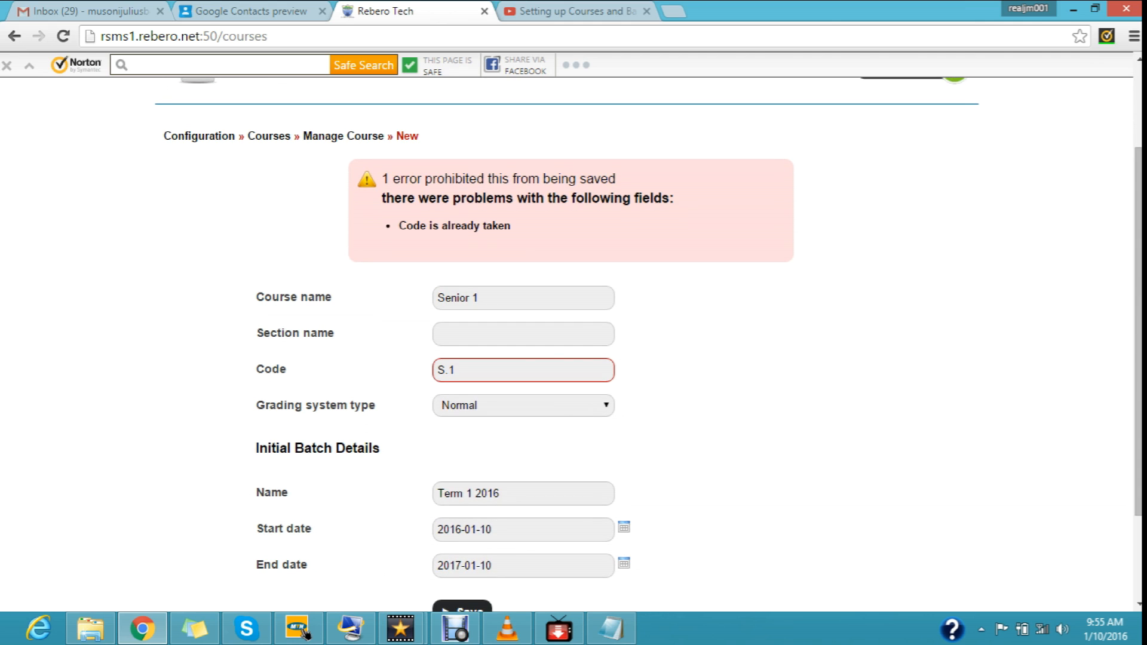
left_click_drag(459, 370, 445, 370)
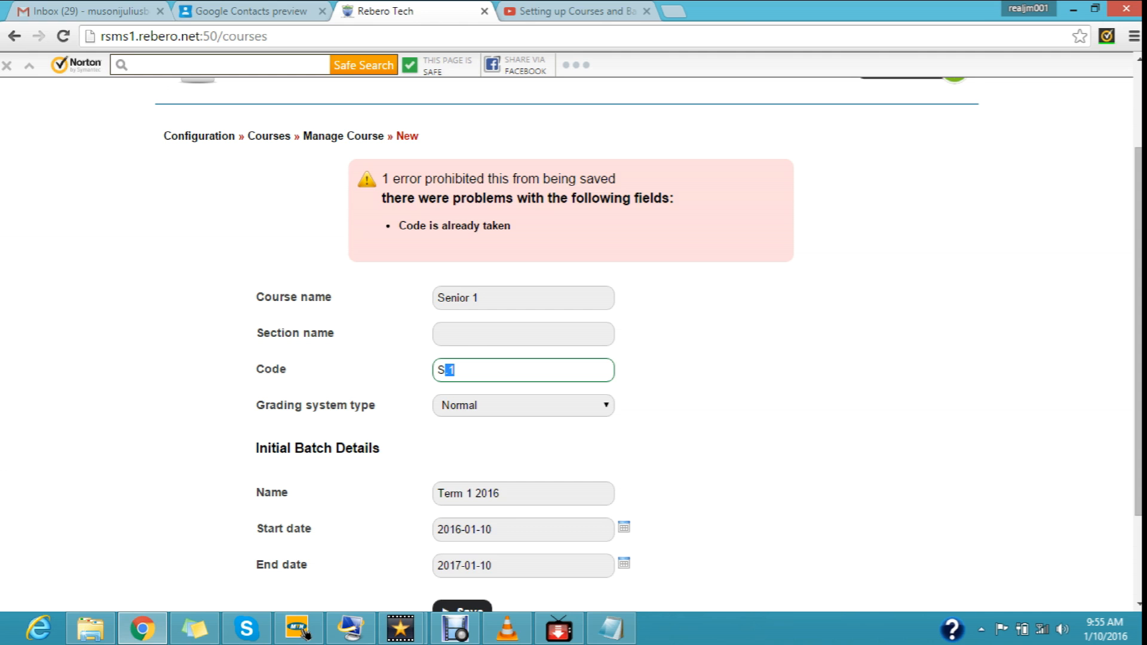
type(".1")
key("BackSpace")
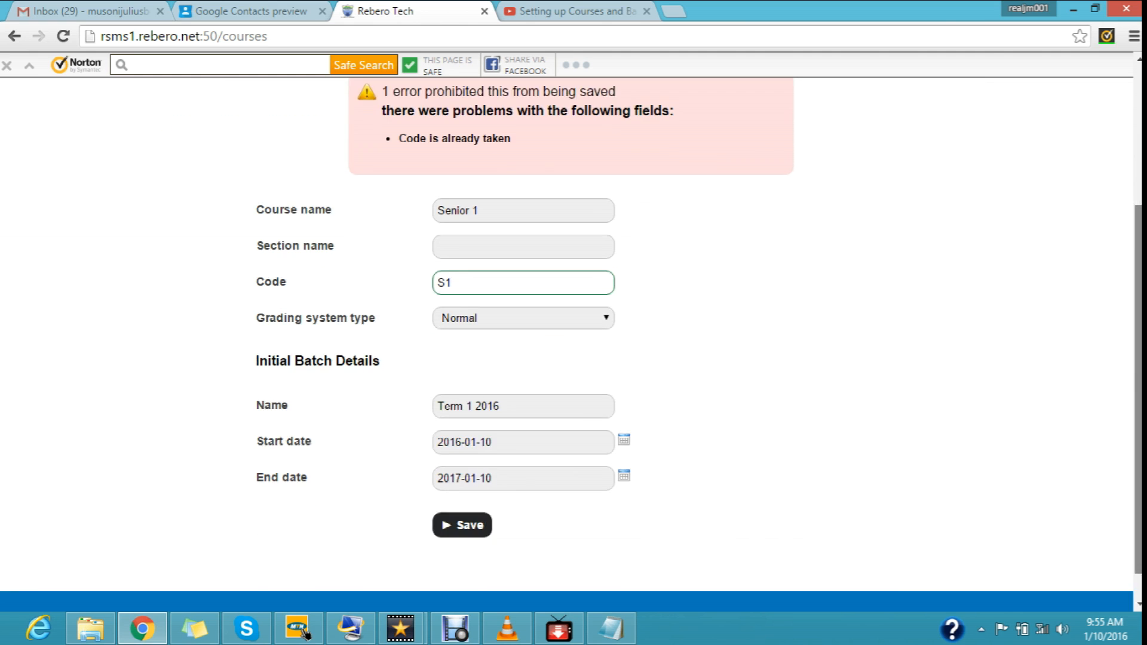
Set the initial batch's start date back to 2016-02-02.
scroll(567, 347, "down", 2)
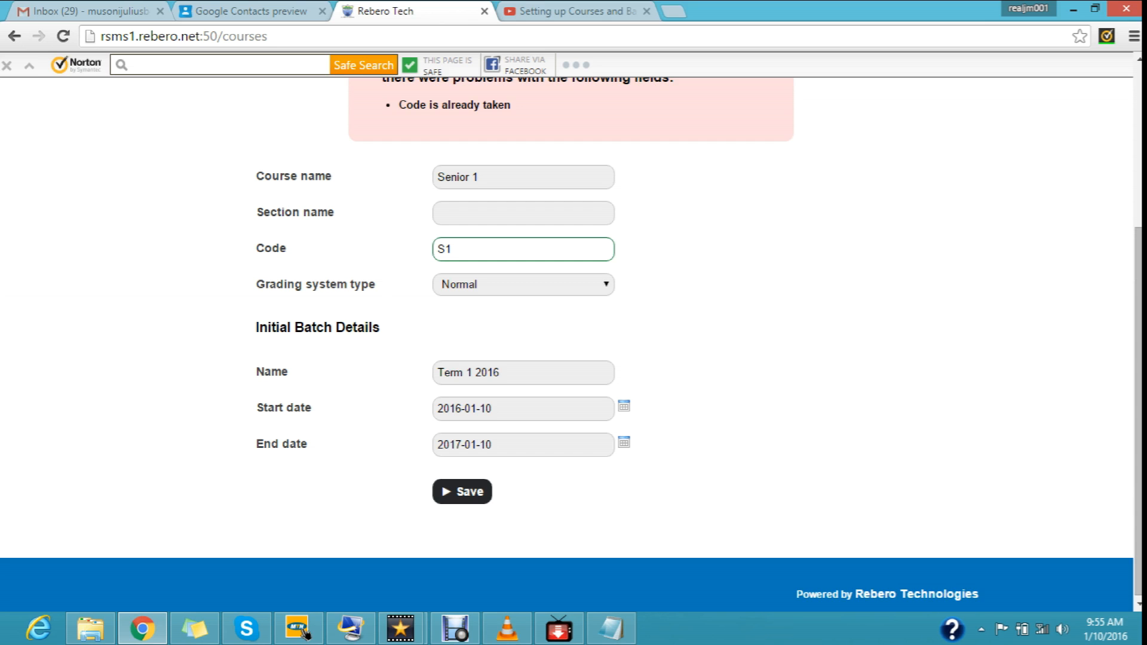
left_click(624, 406)
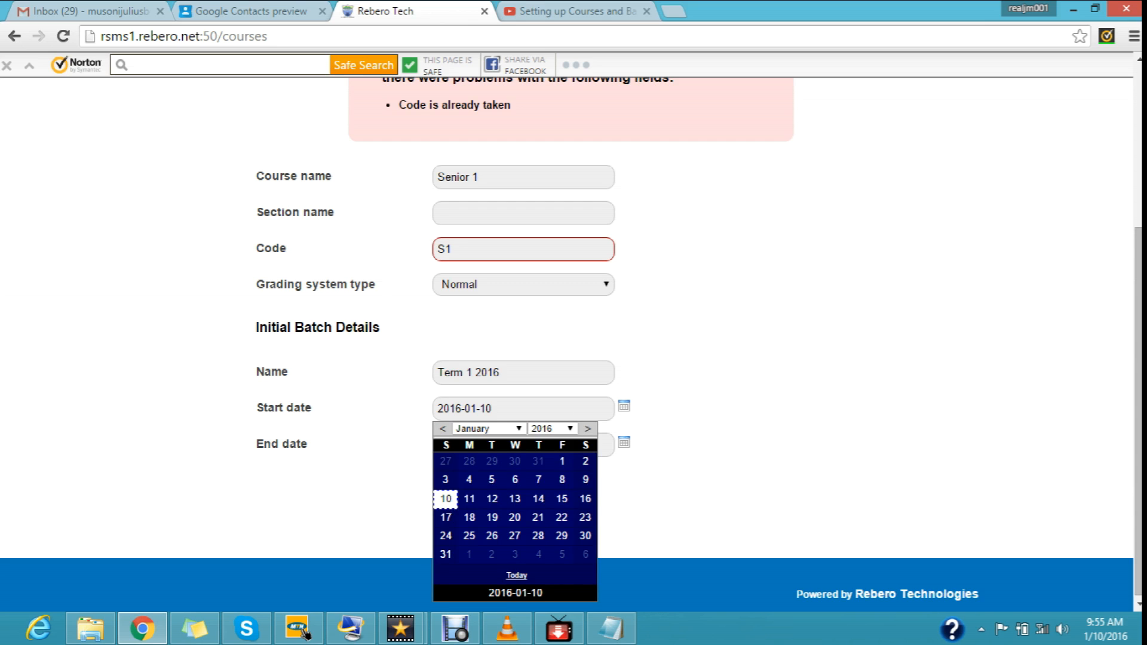
left_click(487, 428)
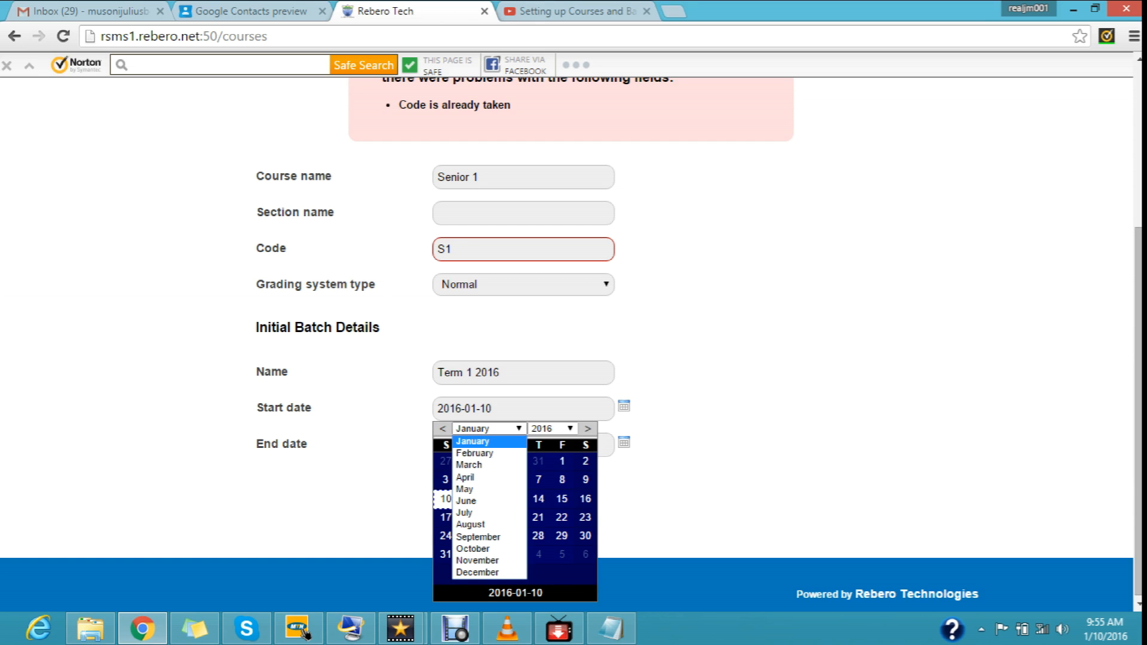
key("Down")
key("Return")
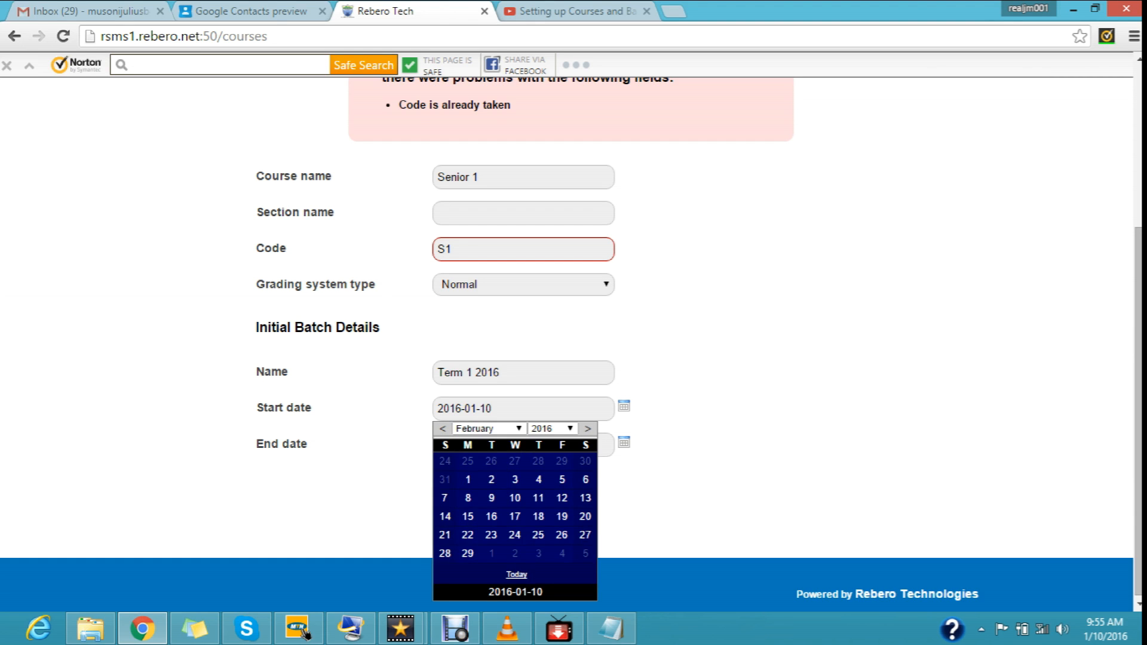
left_click(491, 480)
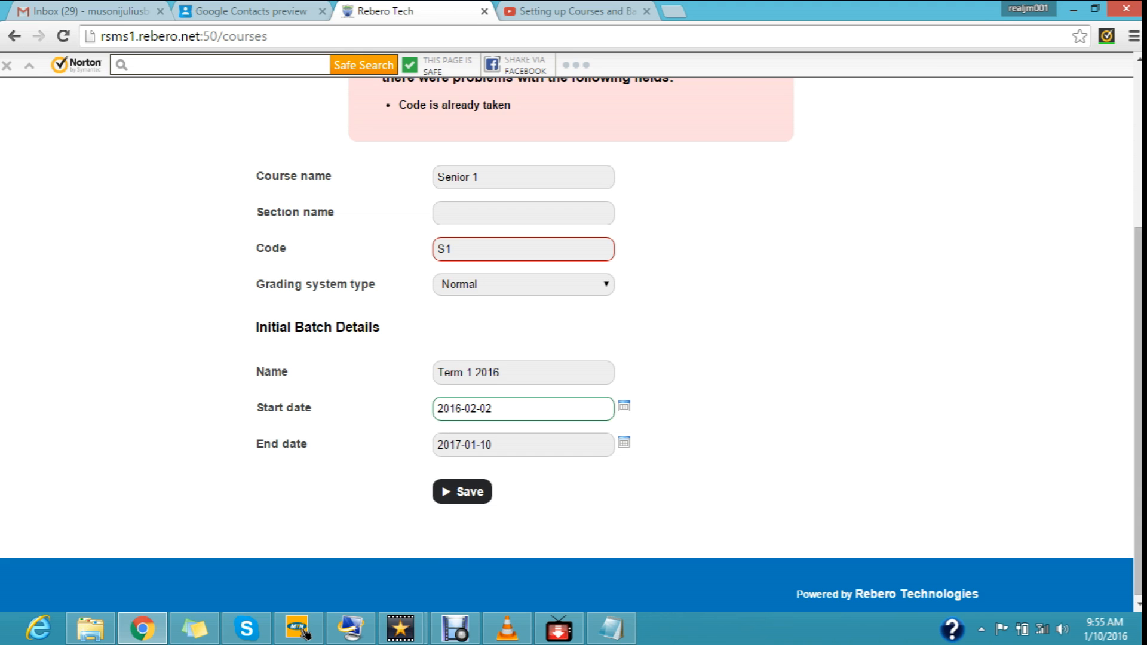
Set the initial batch's end date to 2017-03-31.
left_click(624, 442)
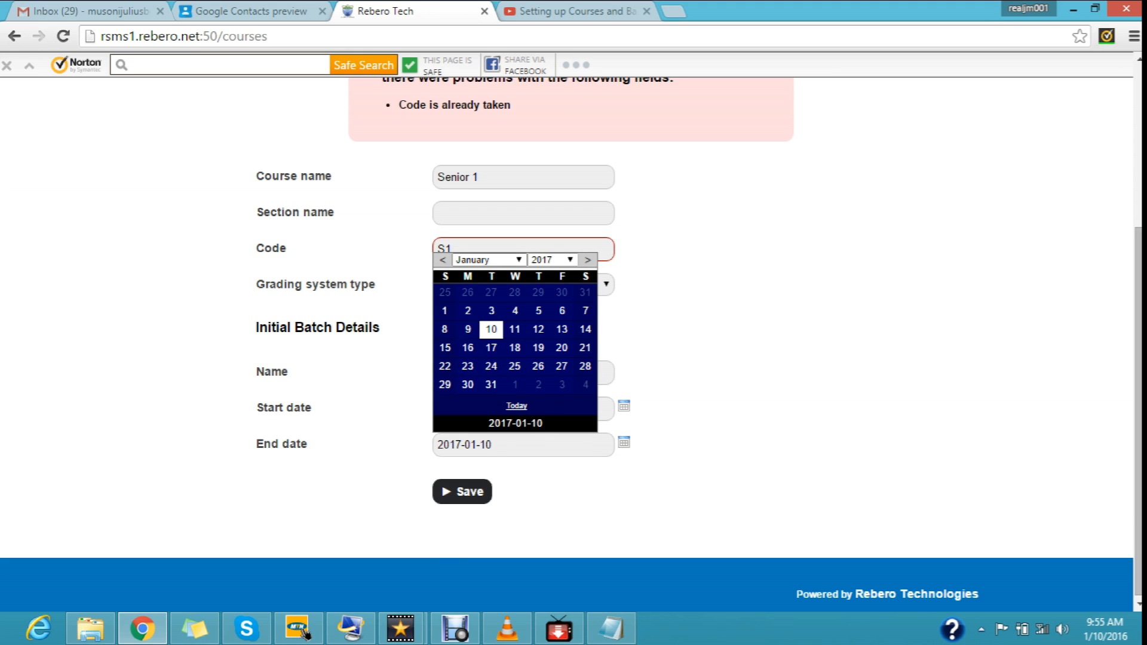
left_click(487, 259)
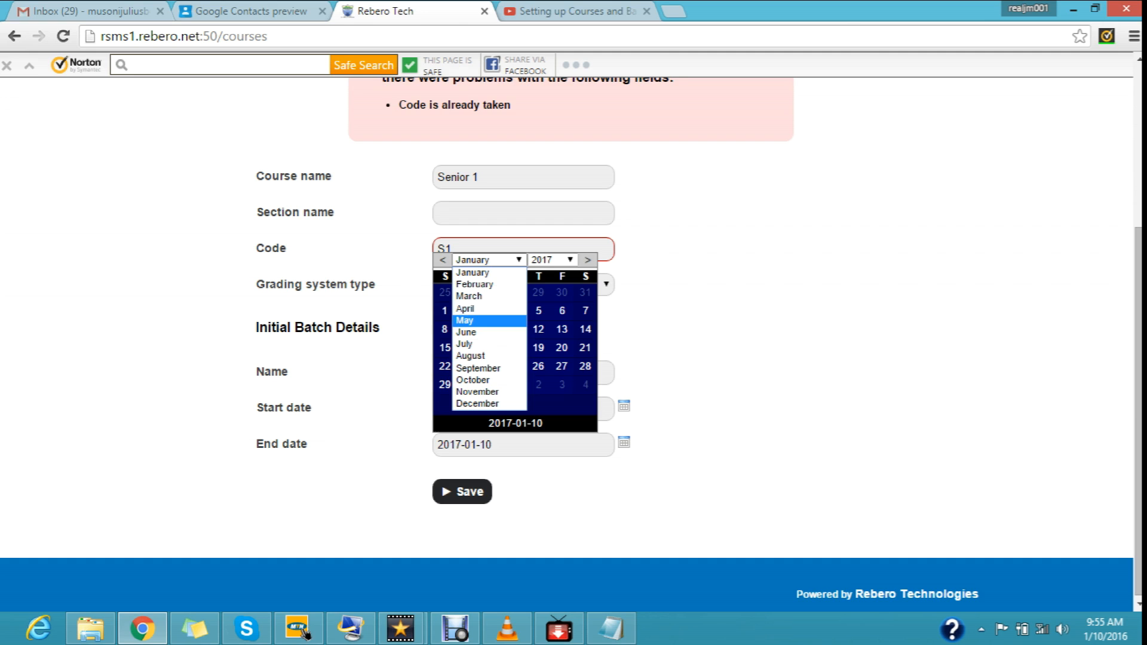
key("Up")
key("Up")
key("Return")
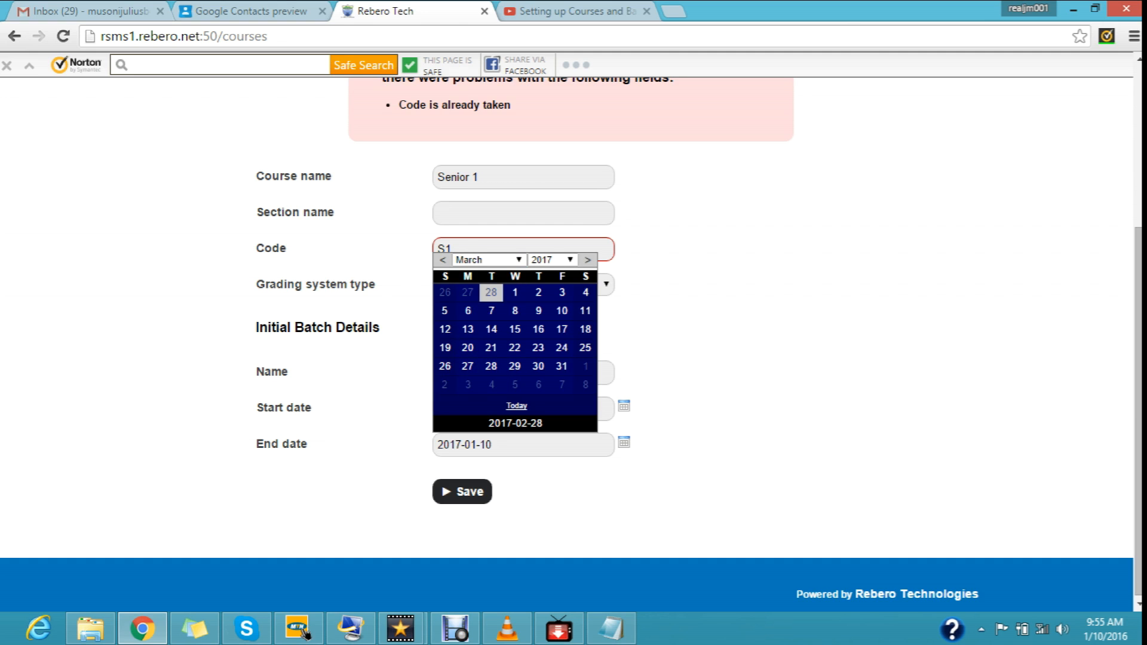
key("Down")
key("Down")
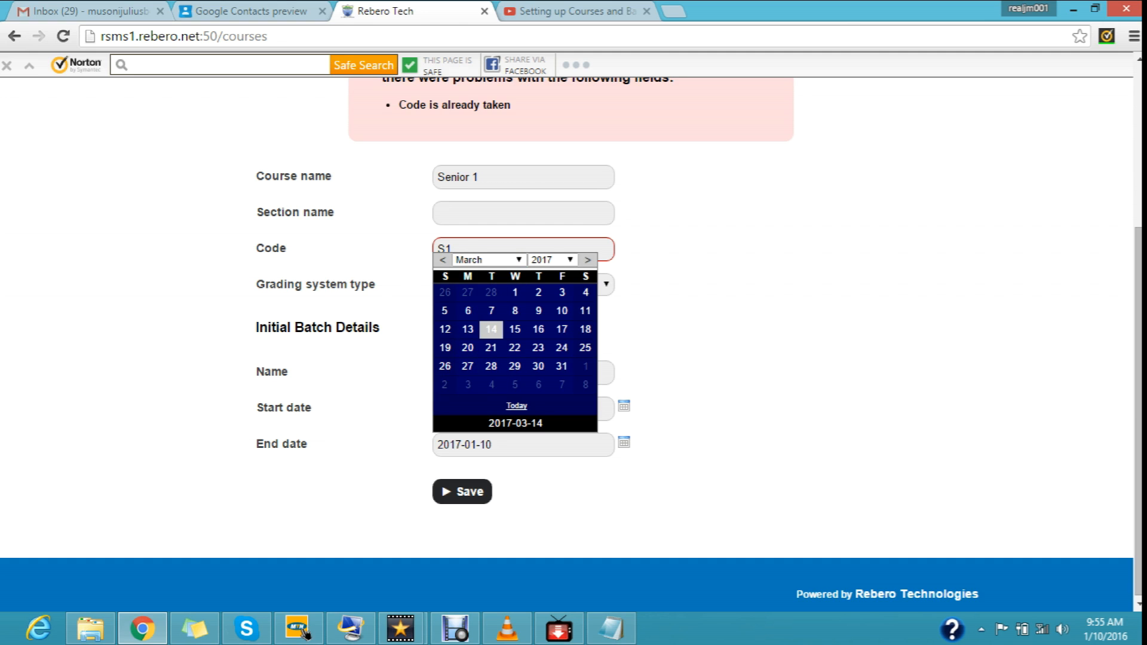
key("Down")
key("Right")
key("Right")
key("Right")
key("Down")
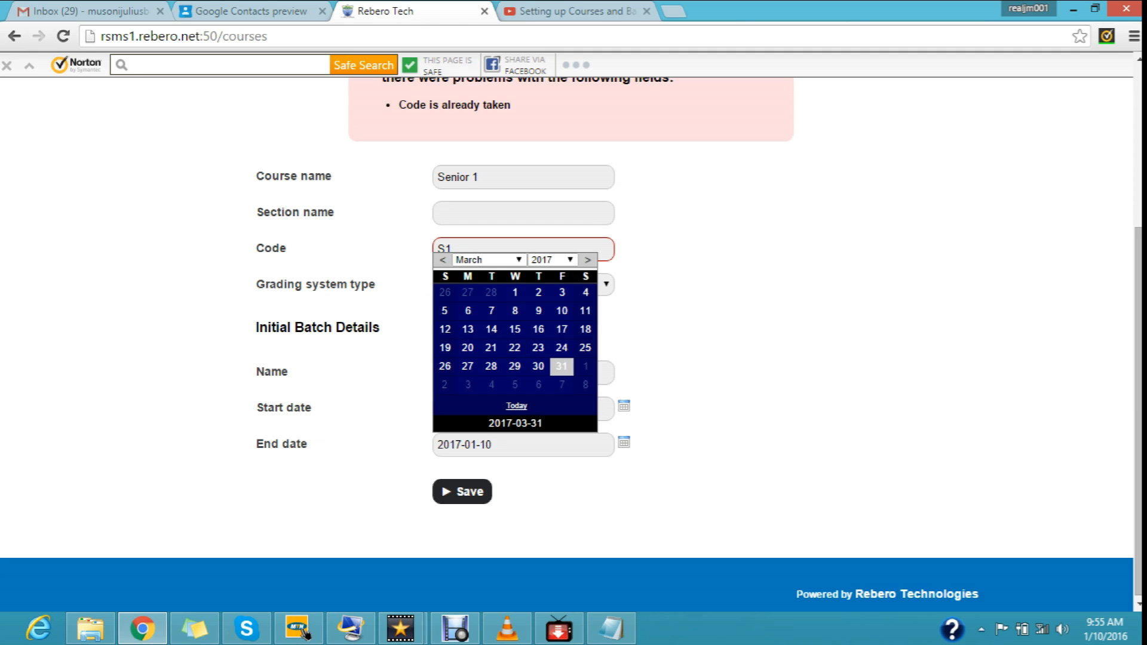
key("Return")
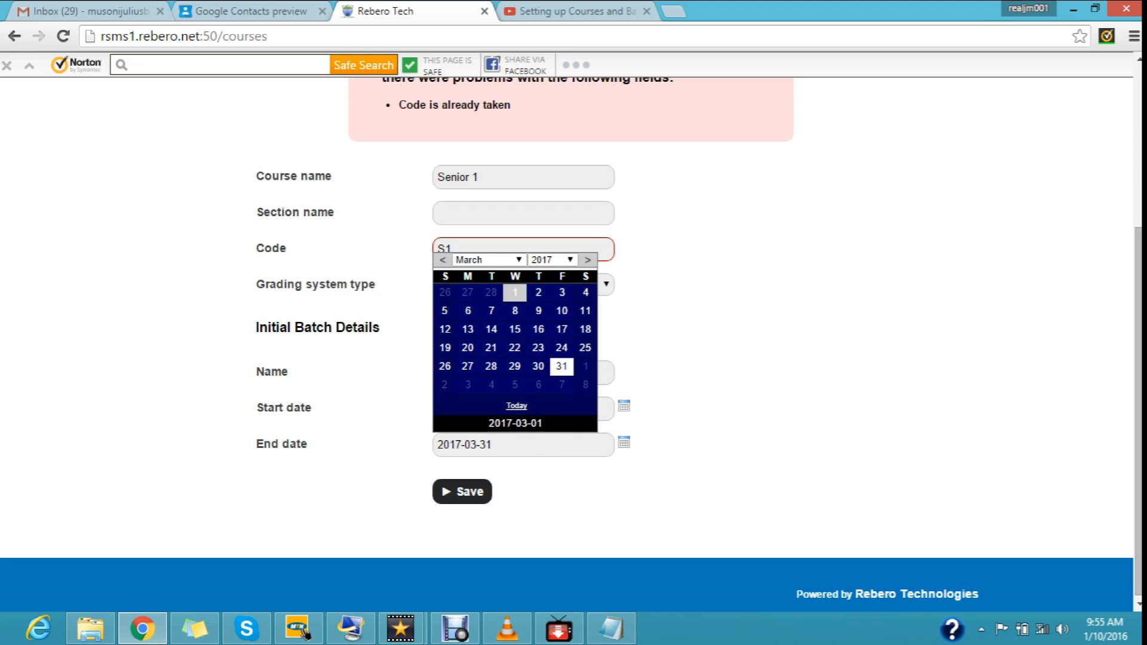
Choose 2016 as the year in the initial batch's end date calendar and save the course.
left_click(551, 259)
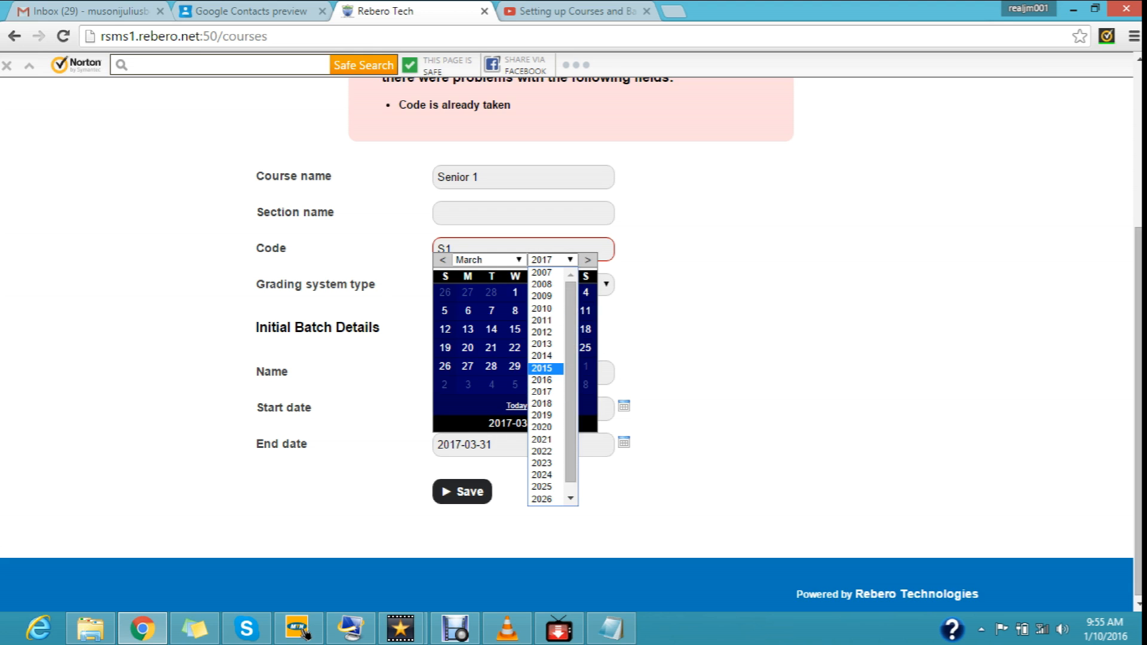
left_click(541, 380)
left_click(462, 491)
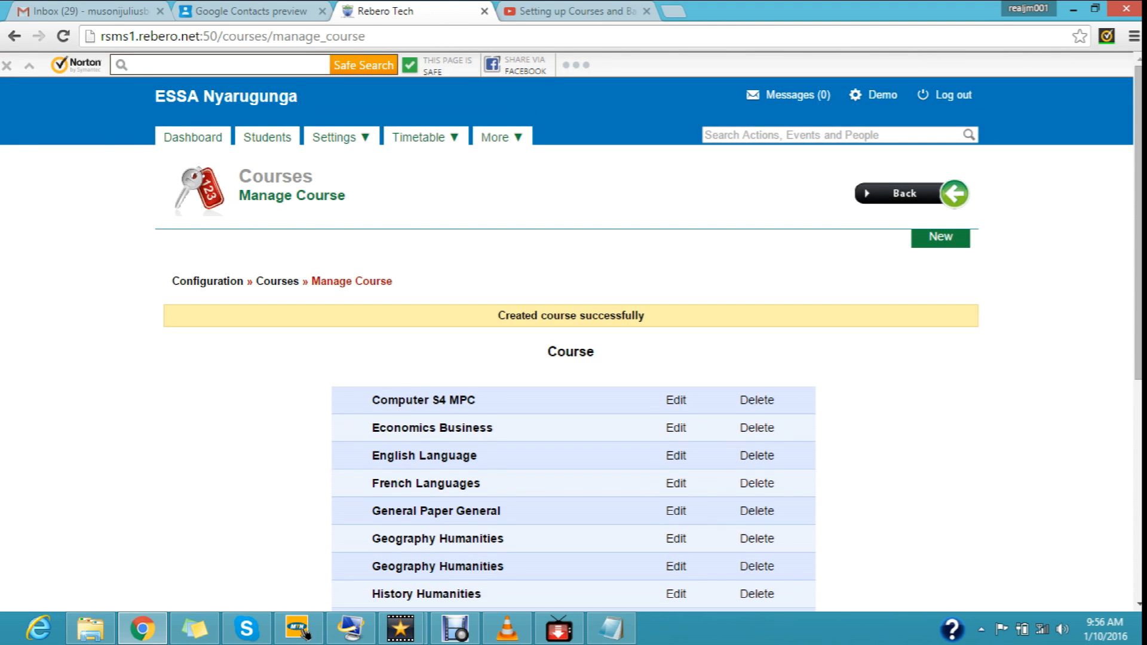
Open the Senior 1 course from the list of courses.
scroll(571, 358, "down", 3)
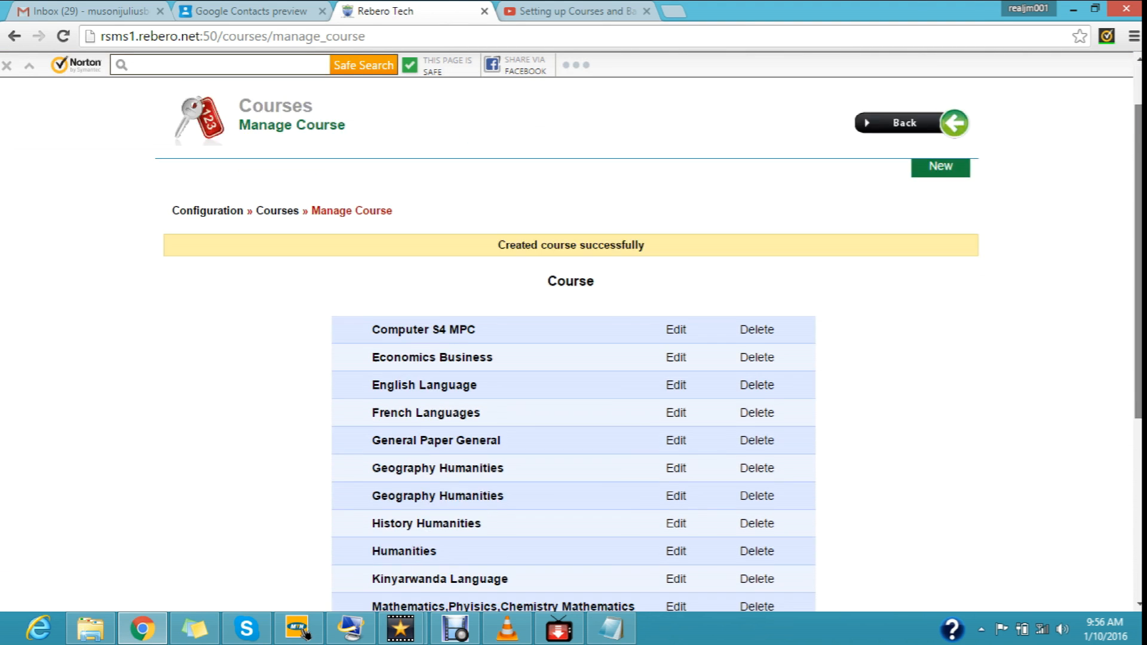
left_click_drag(1138, 327, 1138, 403)
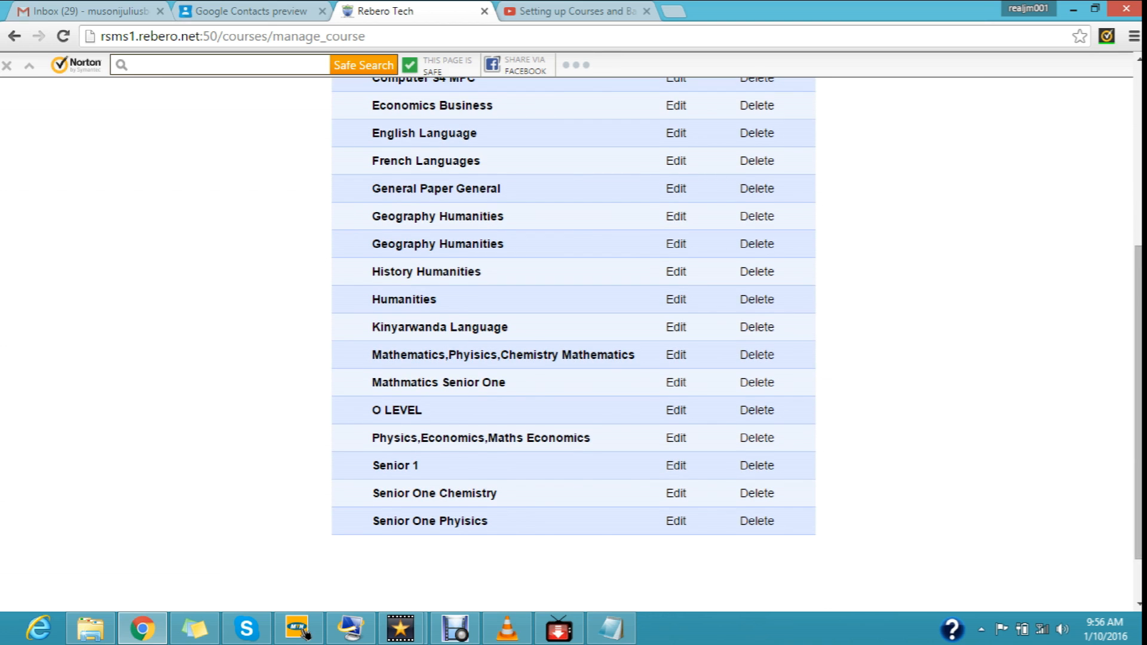
left_click(395, 465)
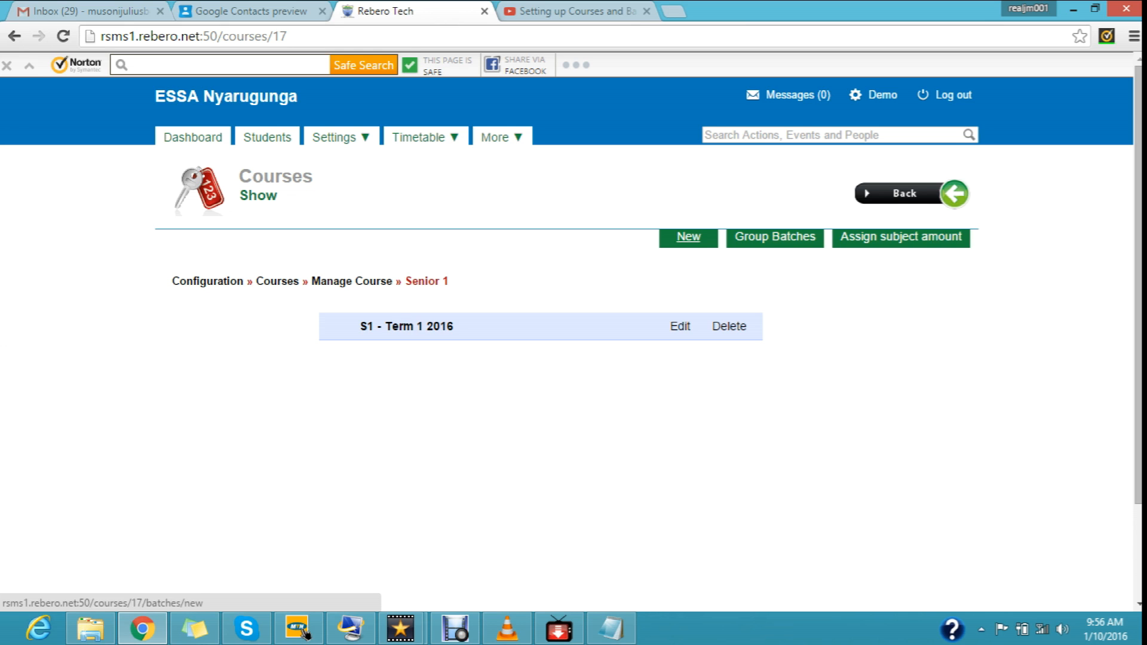
Start a new batch for the Senior 1 course and name it Term 2 2016.
left_click(688, 236)
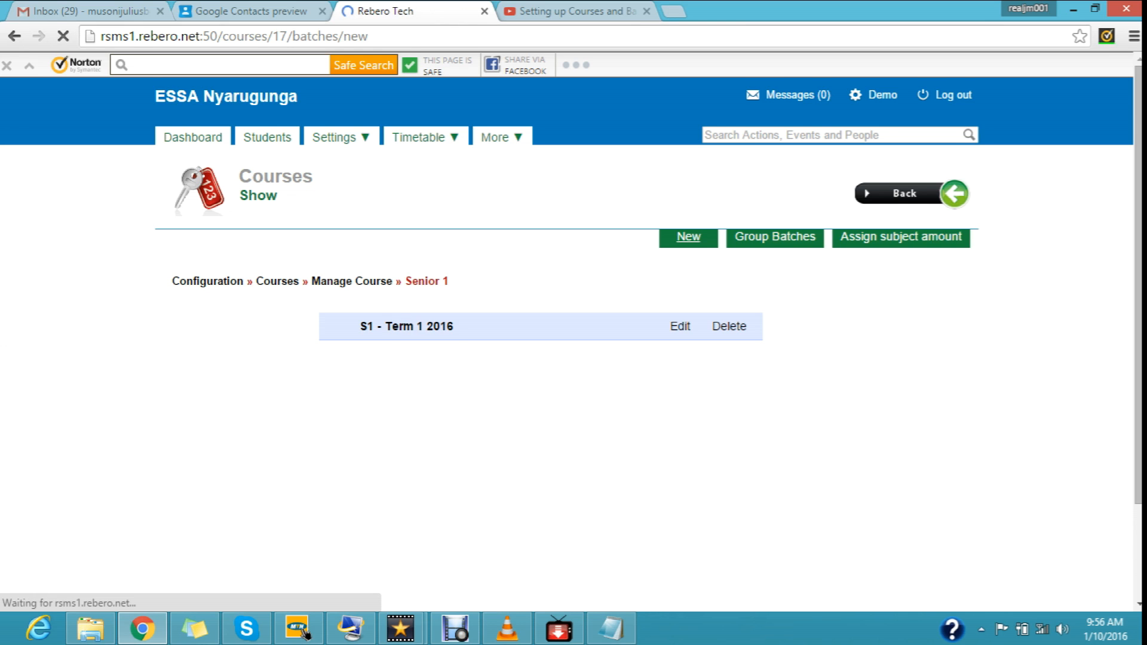
left_click(466, 303)
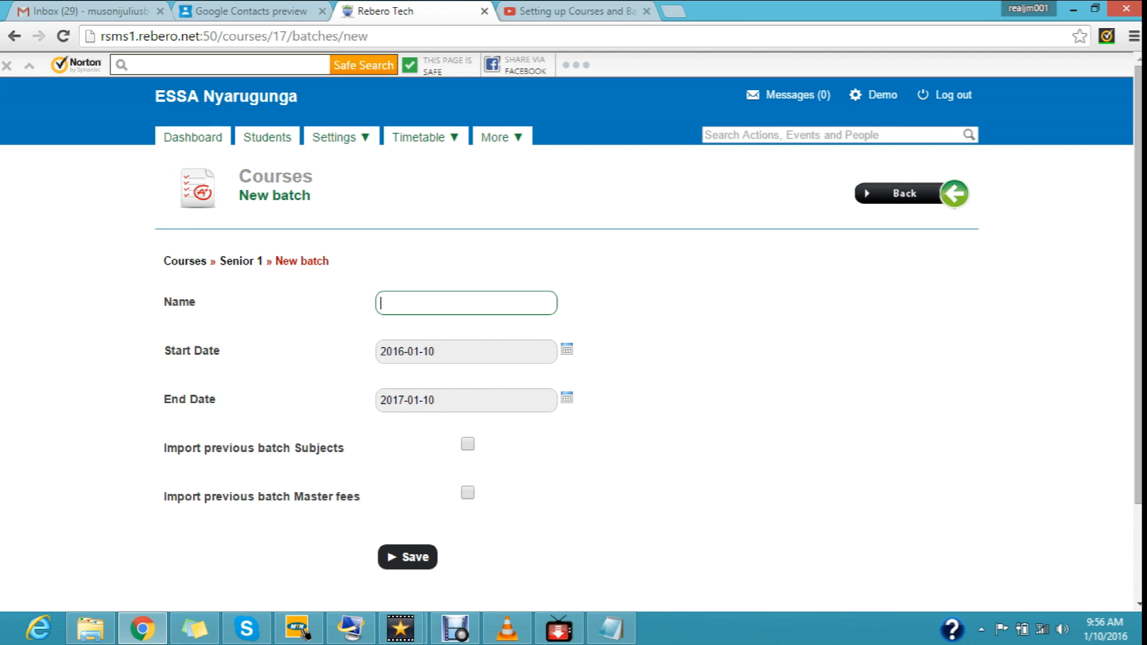
type("Term 2 2016")
key("Tab")
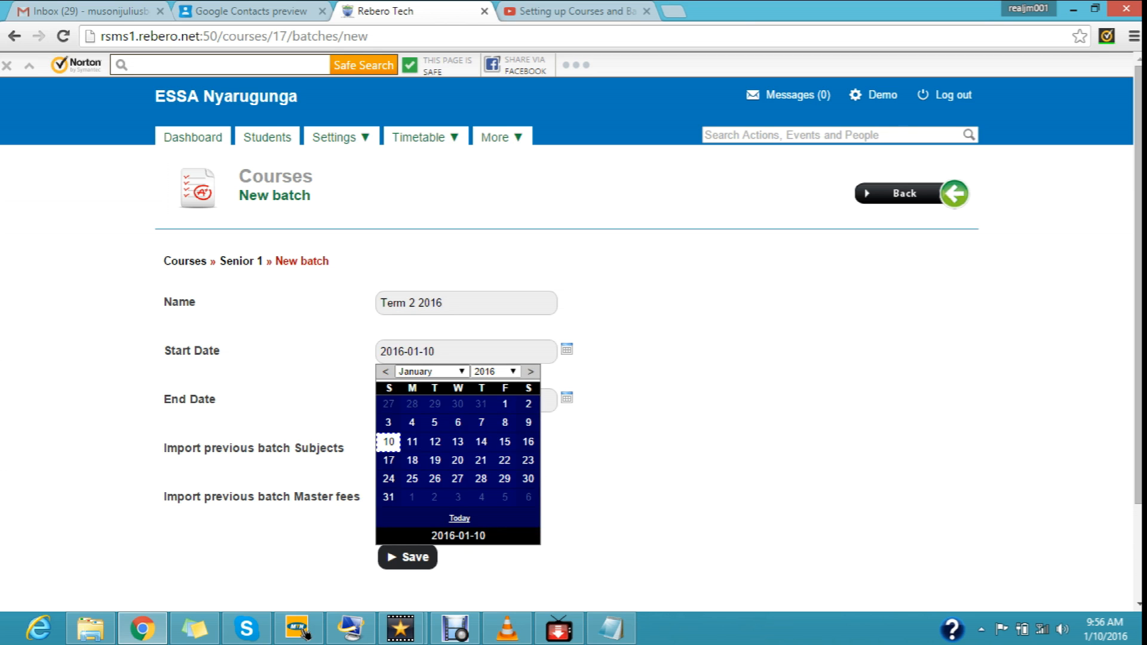
Set the new batch's start date to 2016-04-18.
left_click(434, 371)
left_click(408, 421)
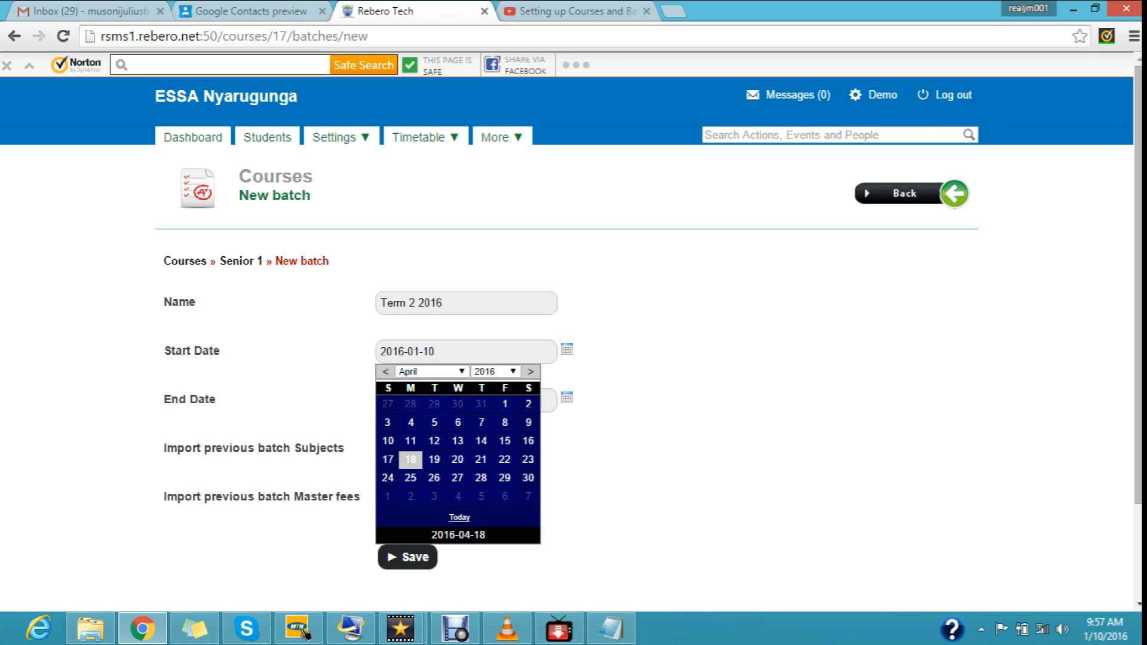
left_click(410, 459)
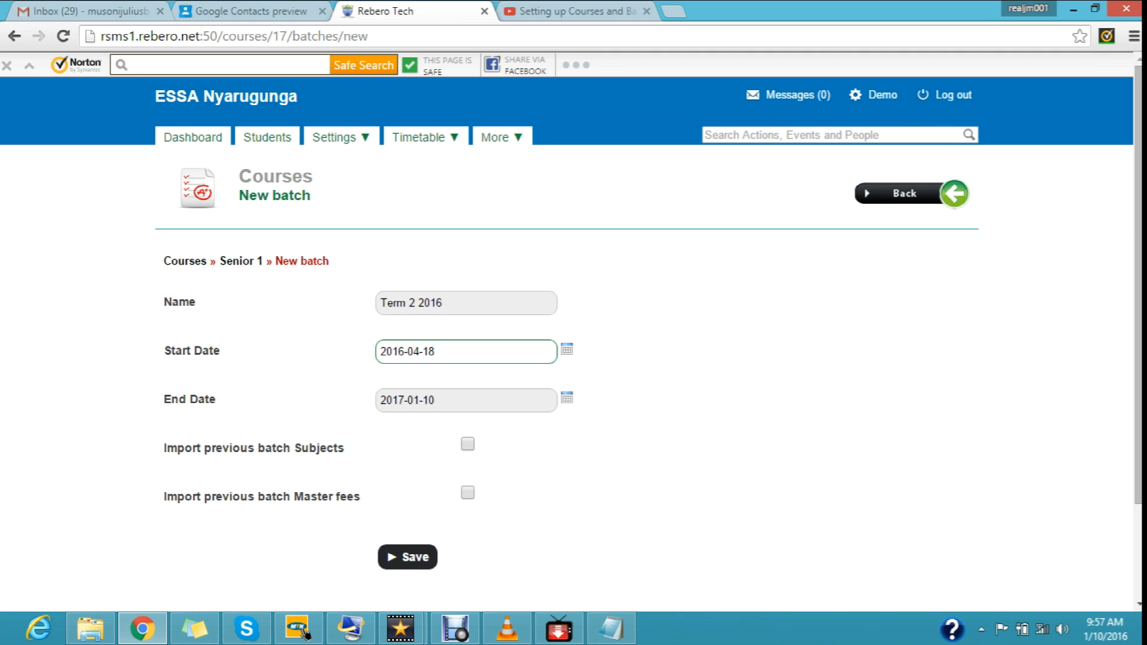
Set the new batch's end date to 2017-06-14.
left_click(567, 398)
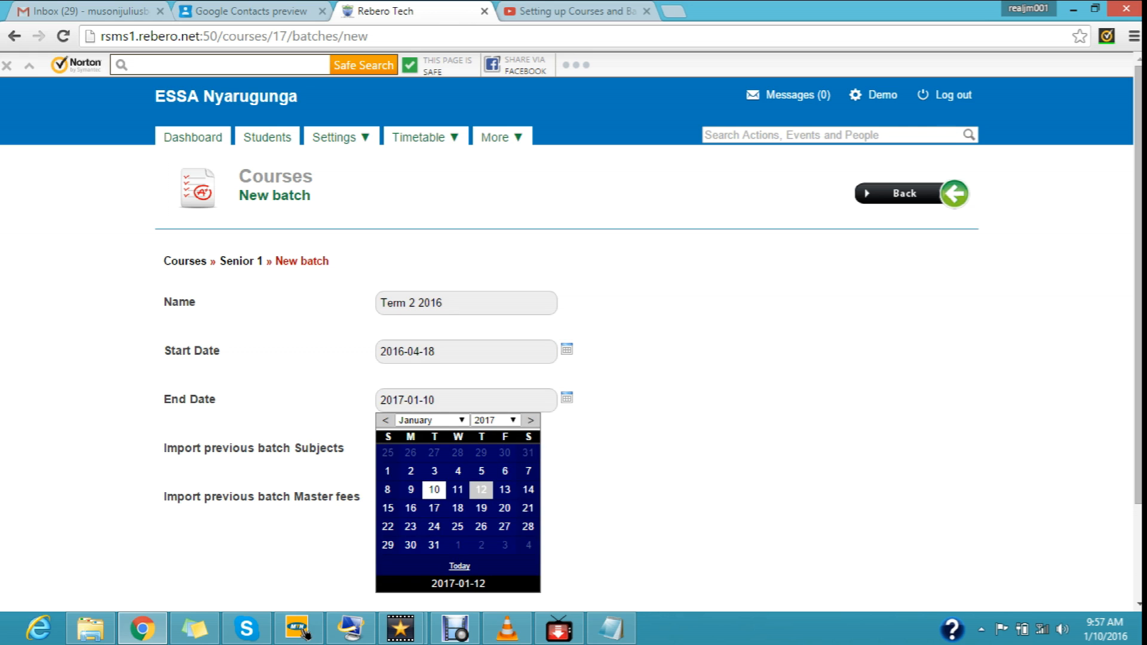
left_click(459, 421)
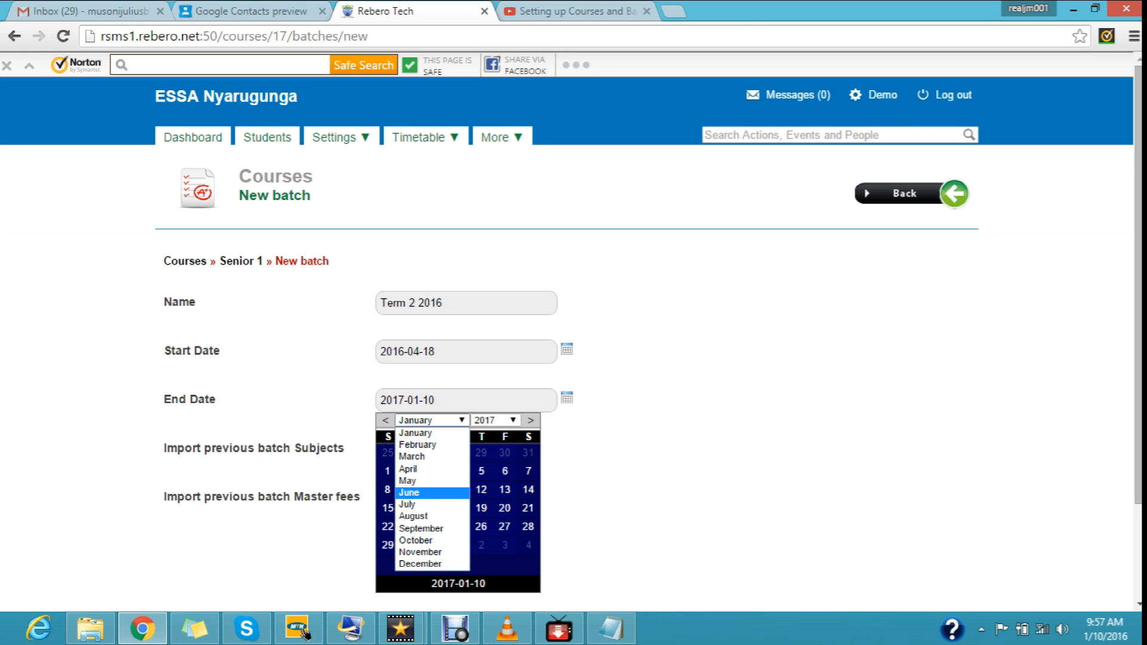
left_click(458, 492)
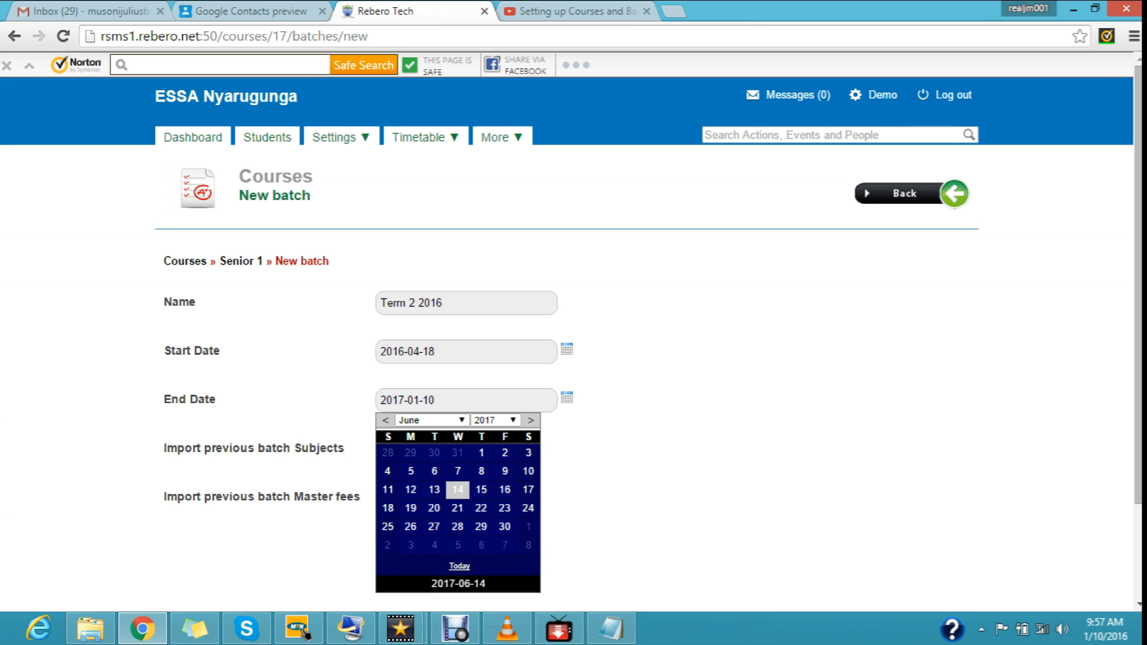
left_click(458, 489)
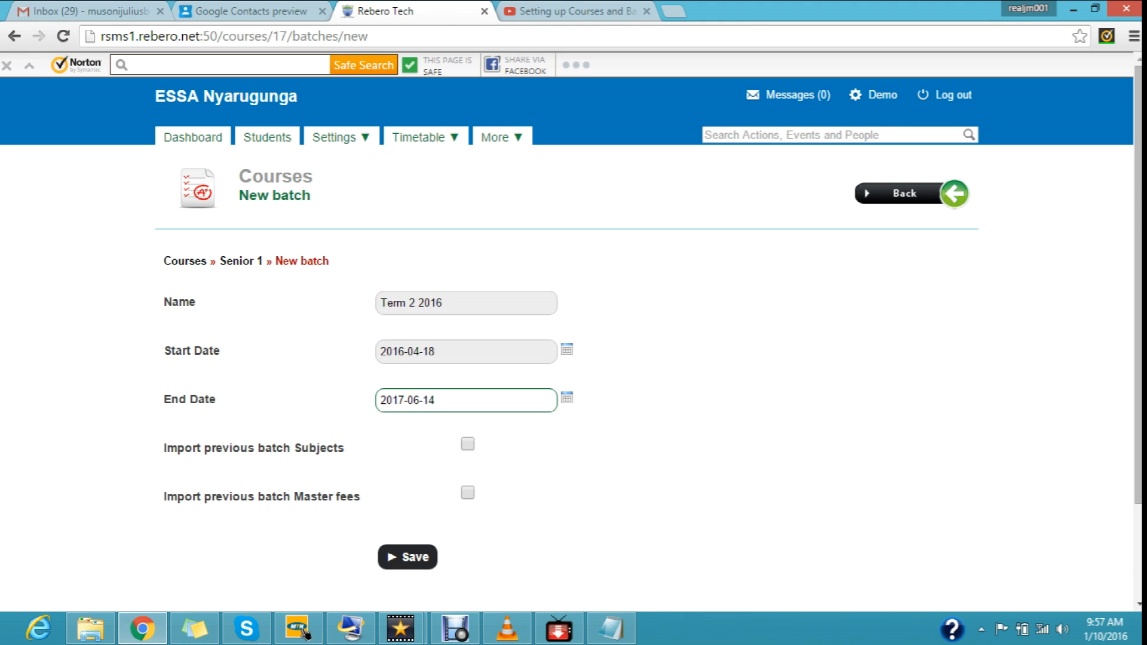
Try to change the year of the new batch's end date.
left_click(566, 398)
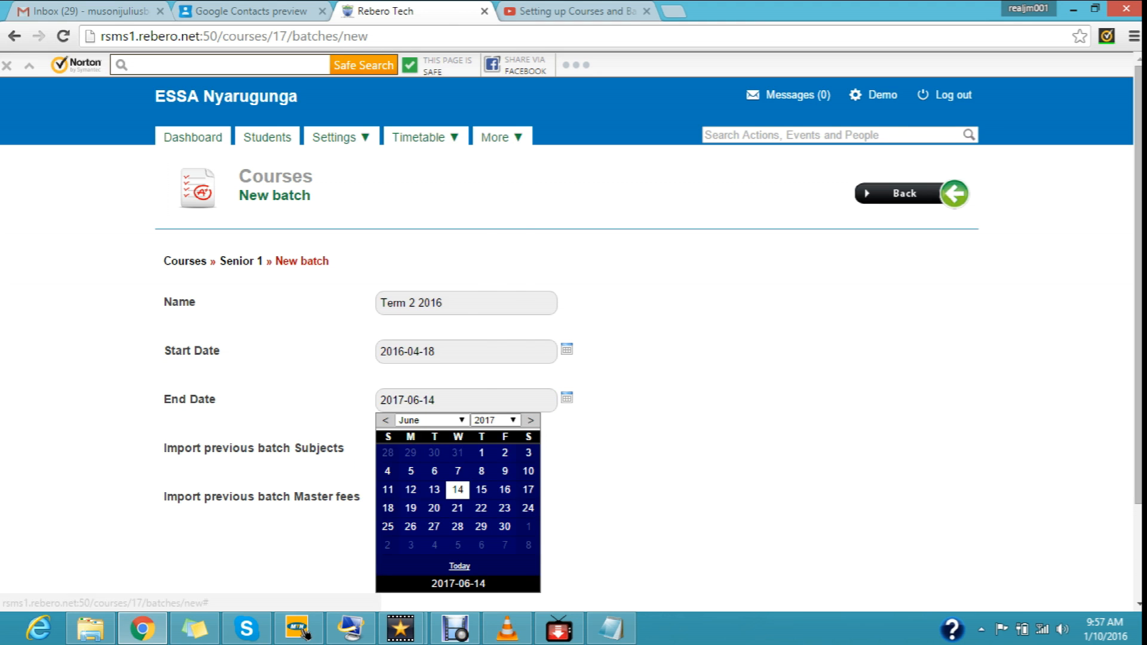
left_click(495, 420)
left_click(484, 287)
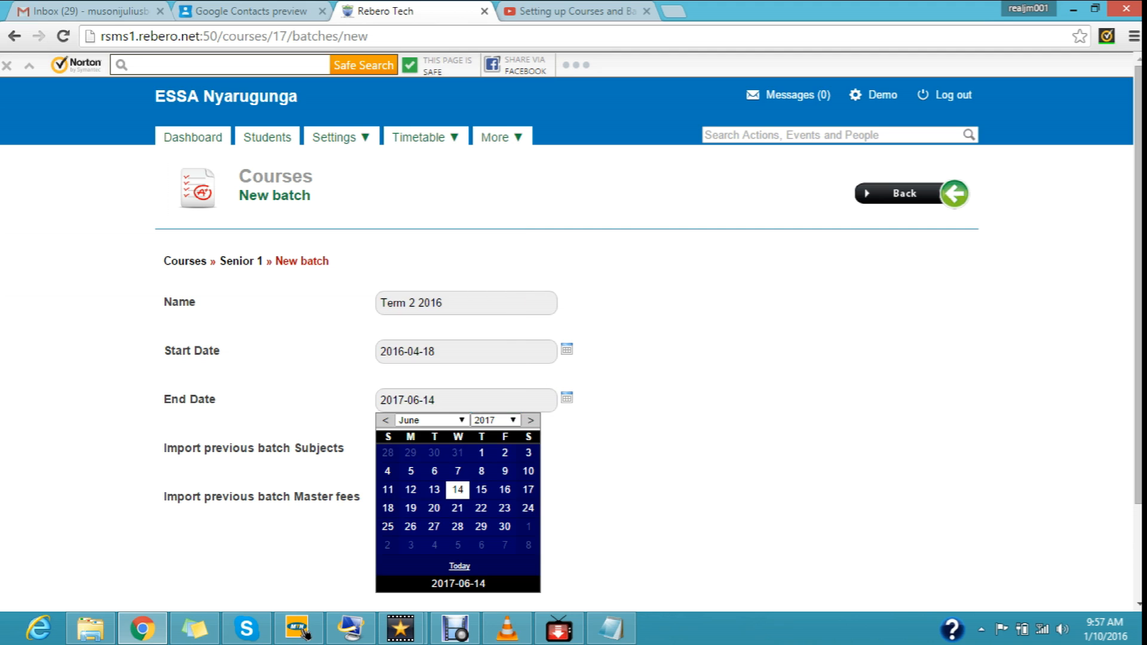
left_click(652, 431)
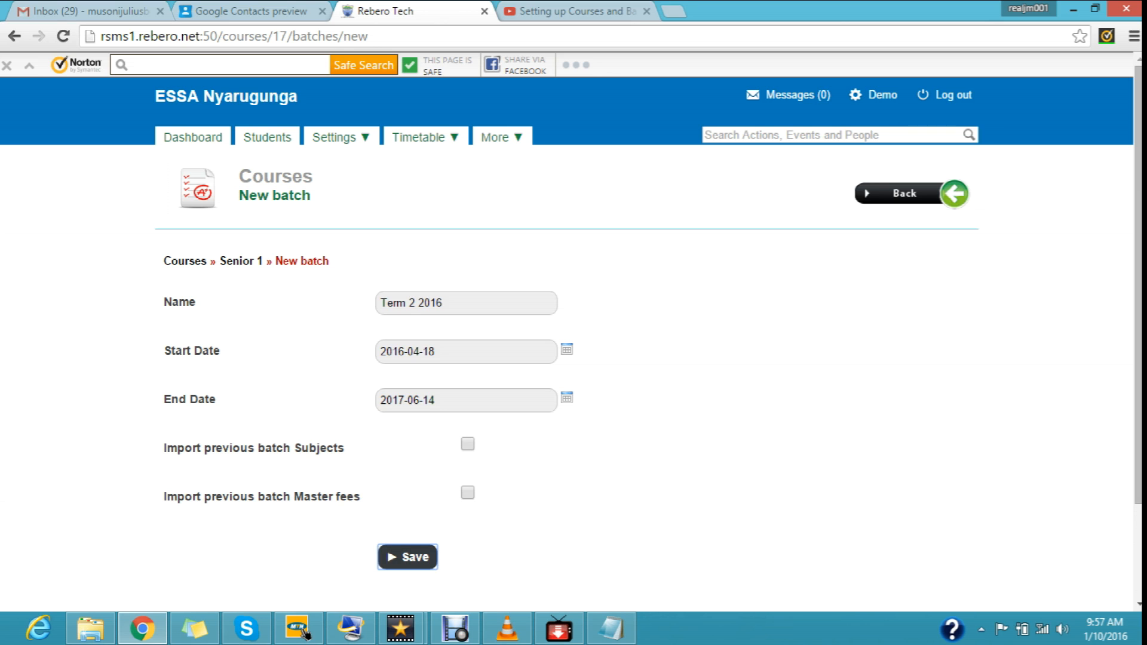
Save the new Term 2 2016 batch.
left_click(408, 557)
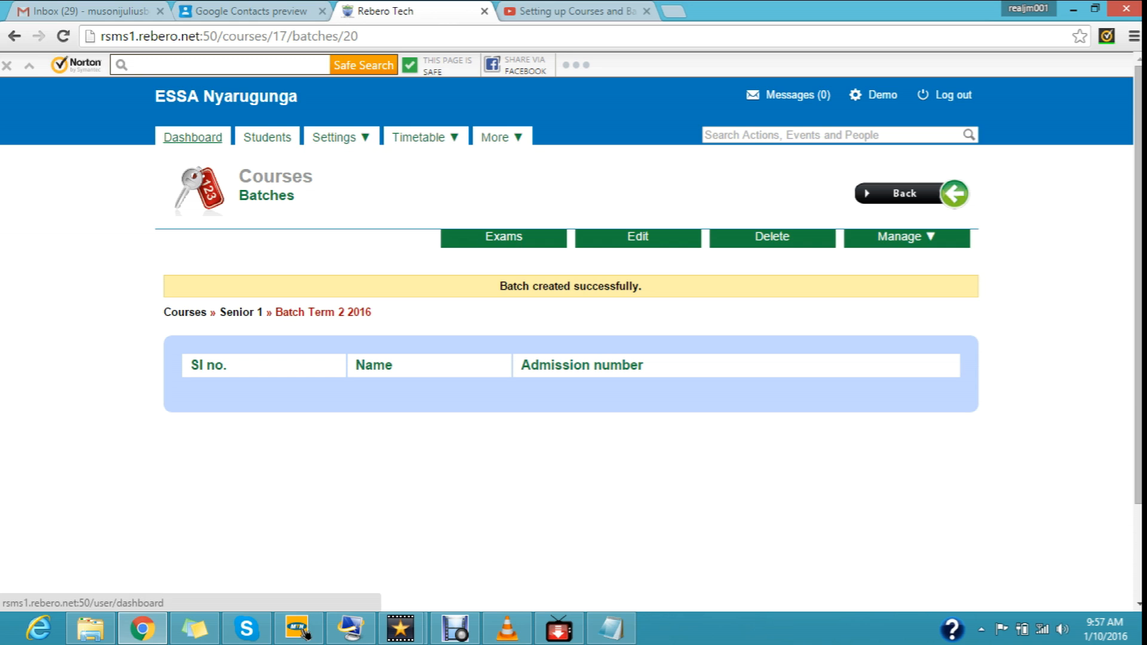
Return to the dashboard, dismissing the downloader notification, and open the course and batch management page in the settings.
left_click(193, 137)
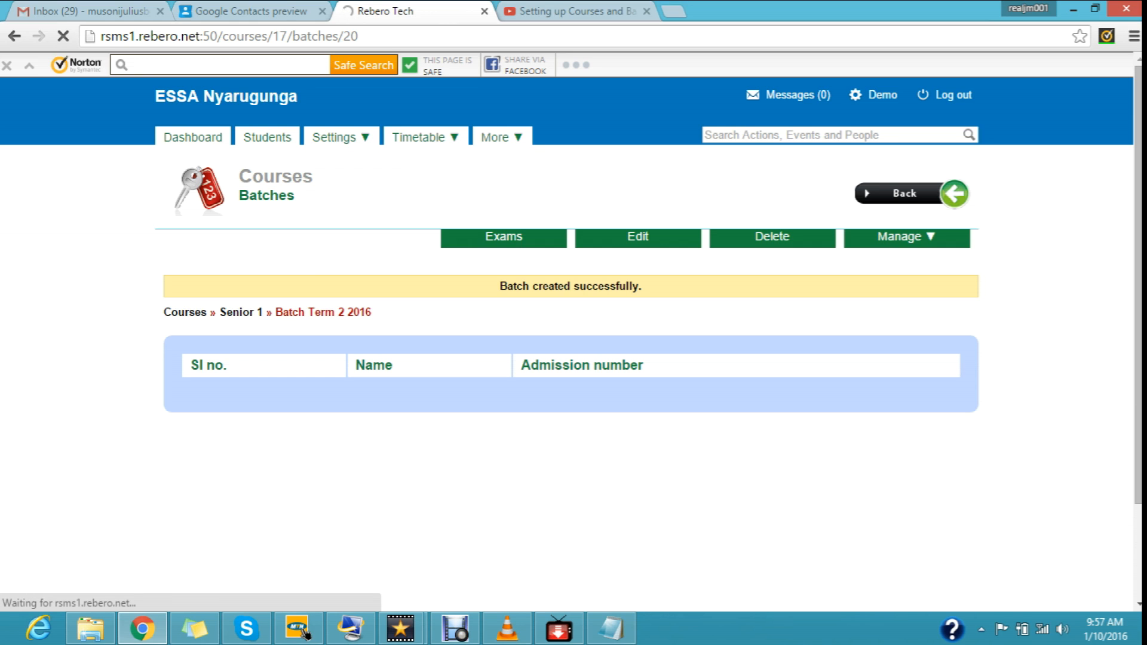
mouse_move(341, 137)
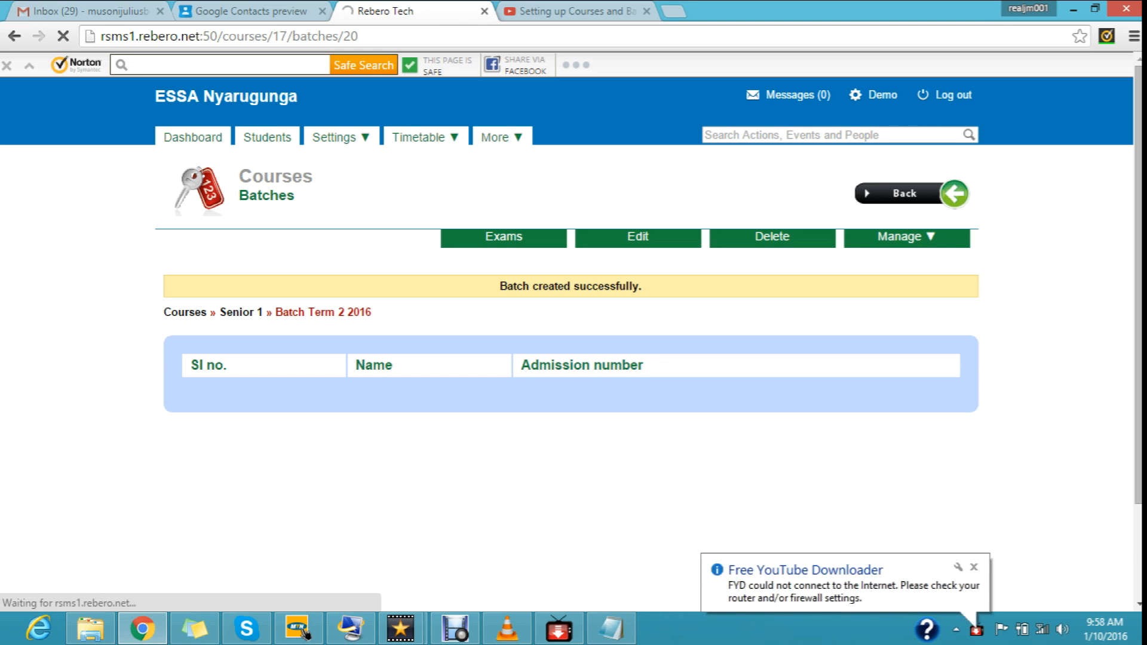
left_click(973, 567)
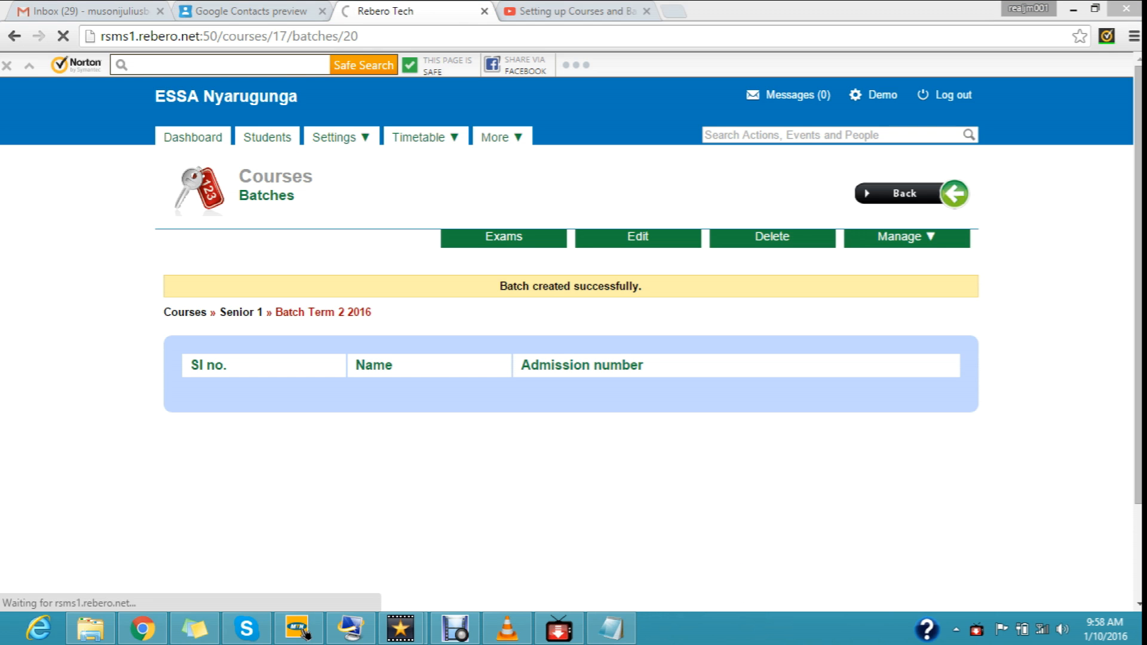
left_click_drag(1138, 334, 1139, 405)
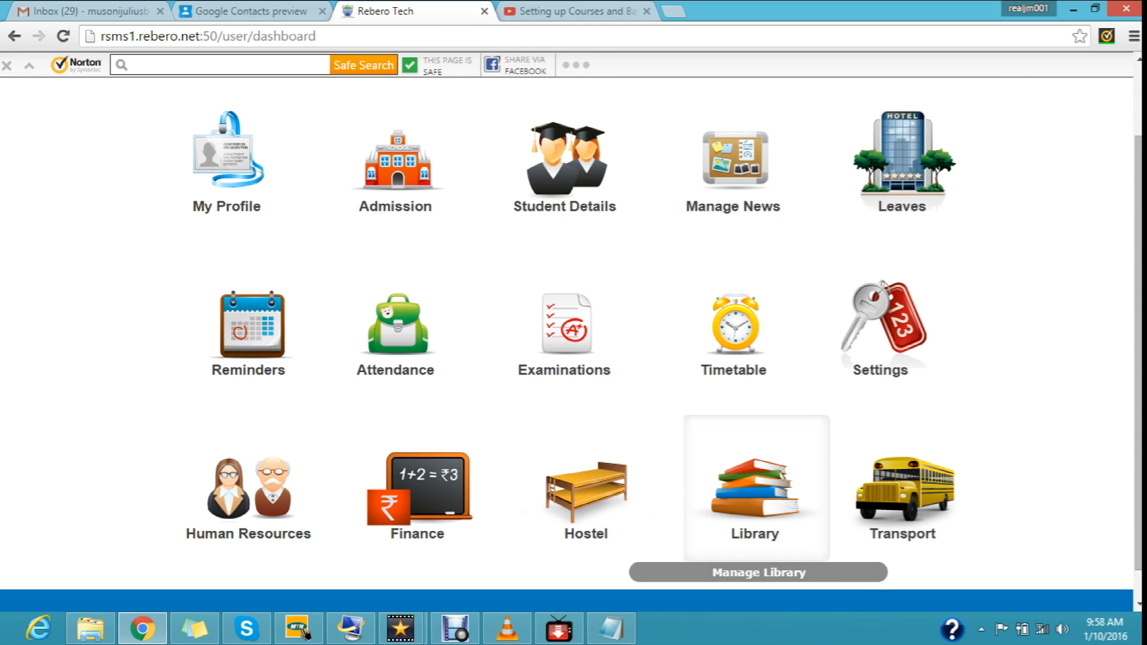
left_click(883, 326)
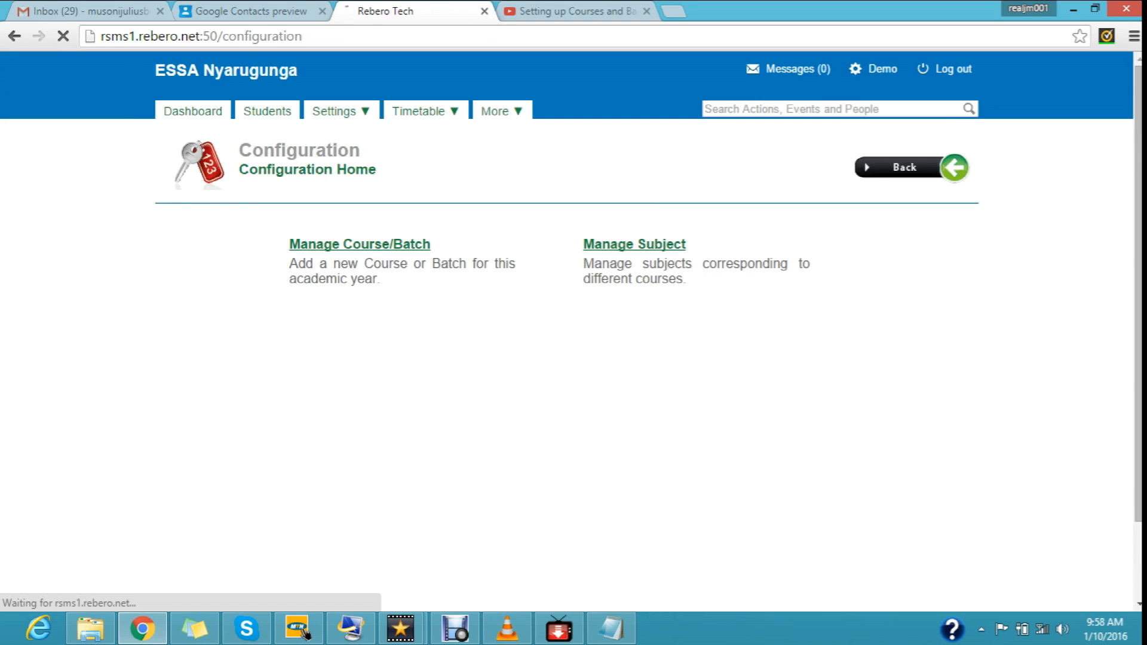
left_click(360, 270)
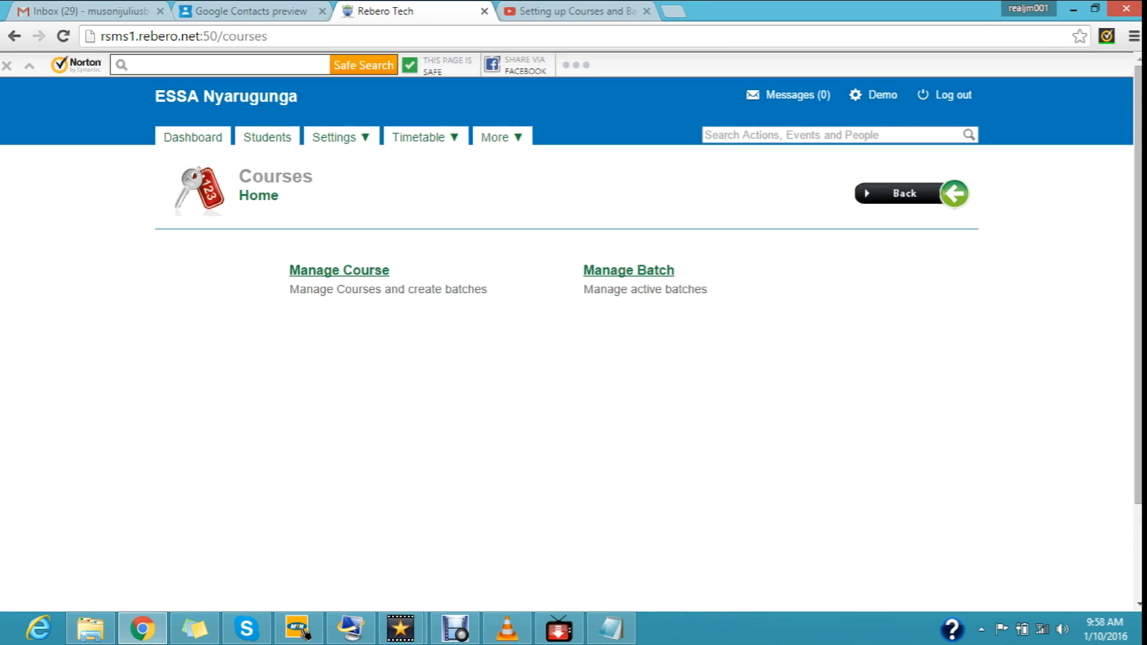
Open the Senior 1 course from the course management list.
left_click(339, 271)
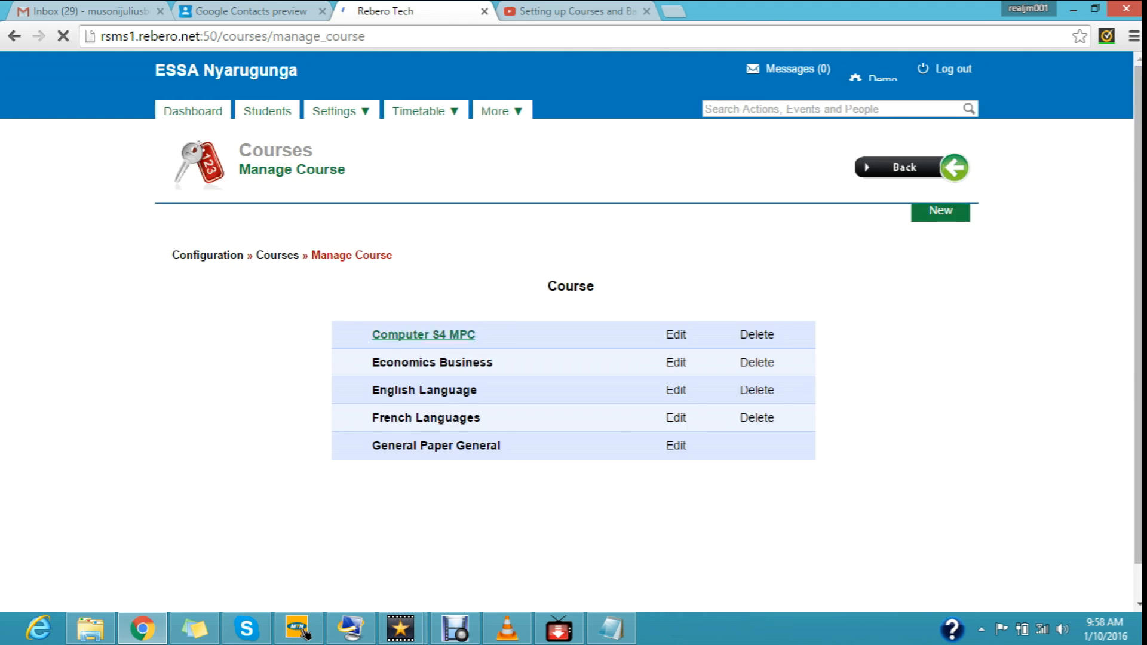
scroll(574, 346, "down", 4)
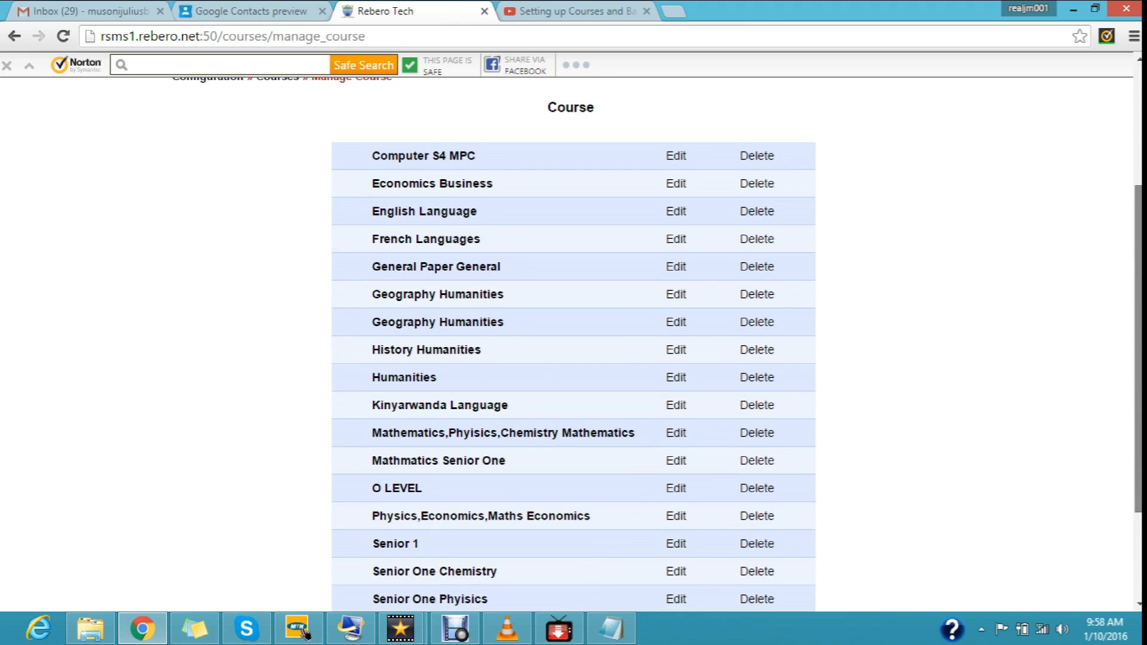
left_click(395, 473)
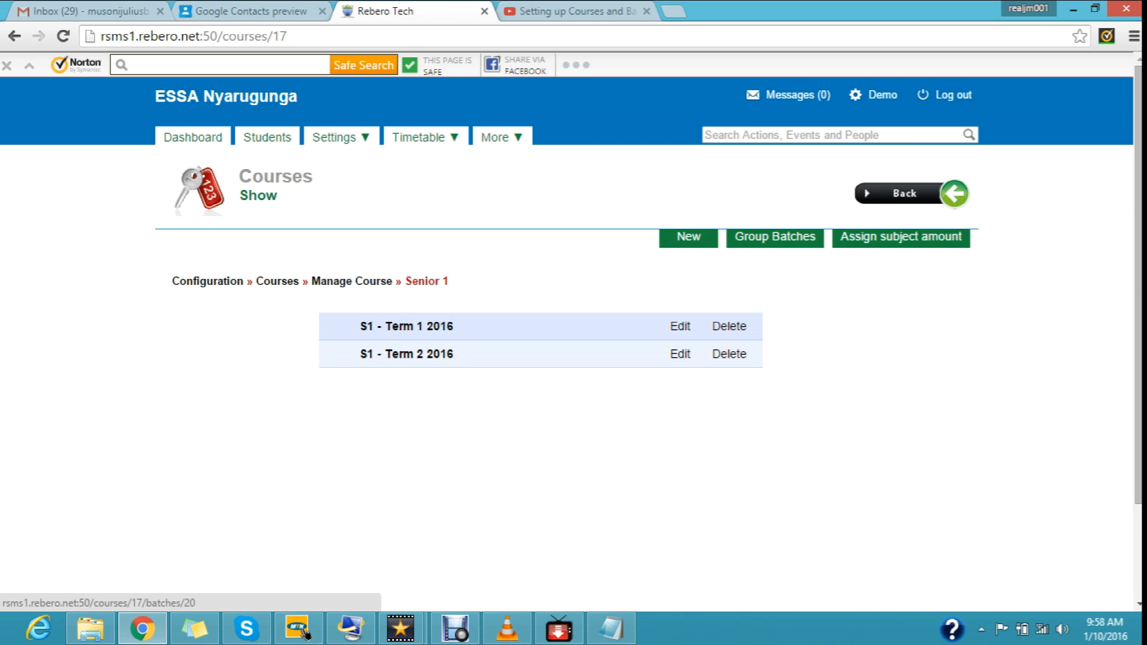
Start a new batch for the Senior 1 course and name it Term 3 2016.
left_click(688, 237)
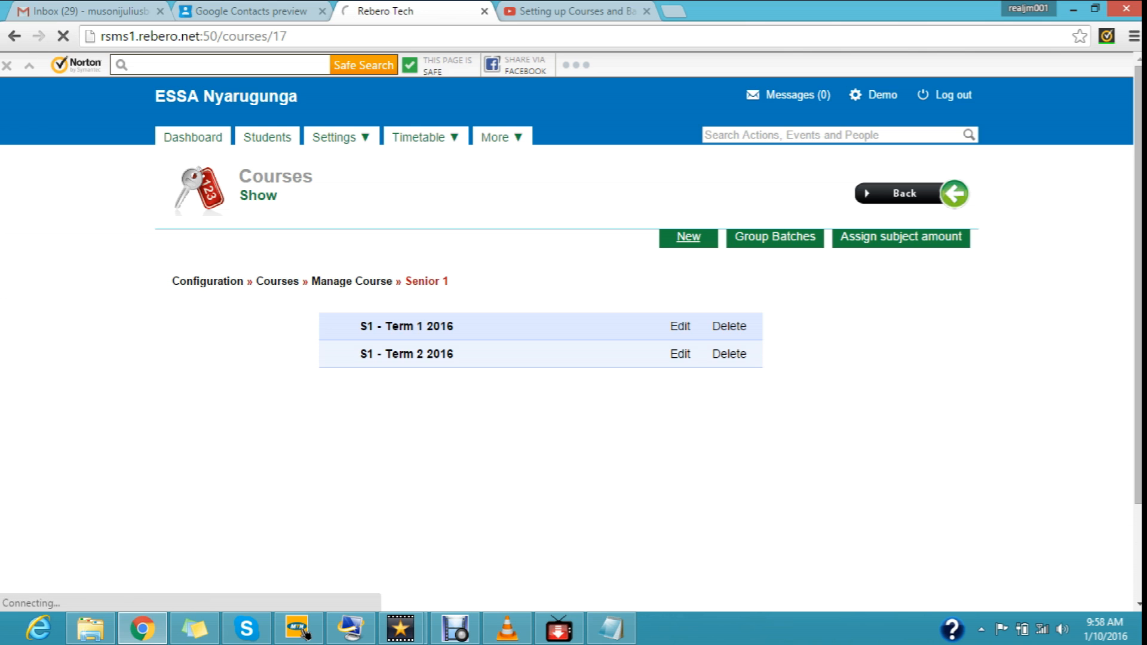
left_click(466, 303)
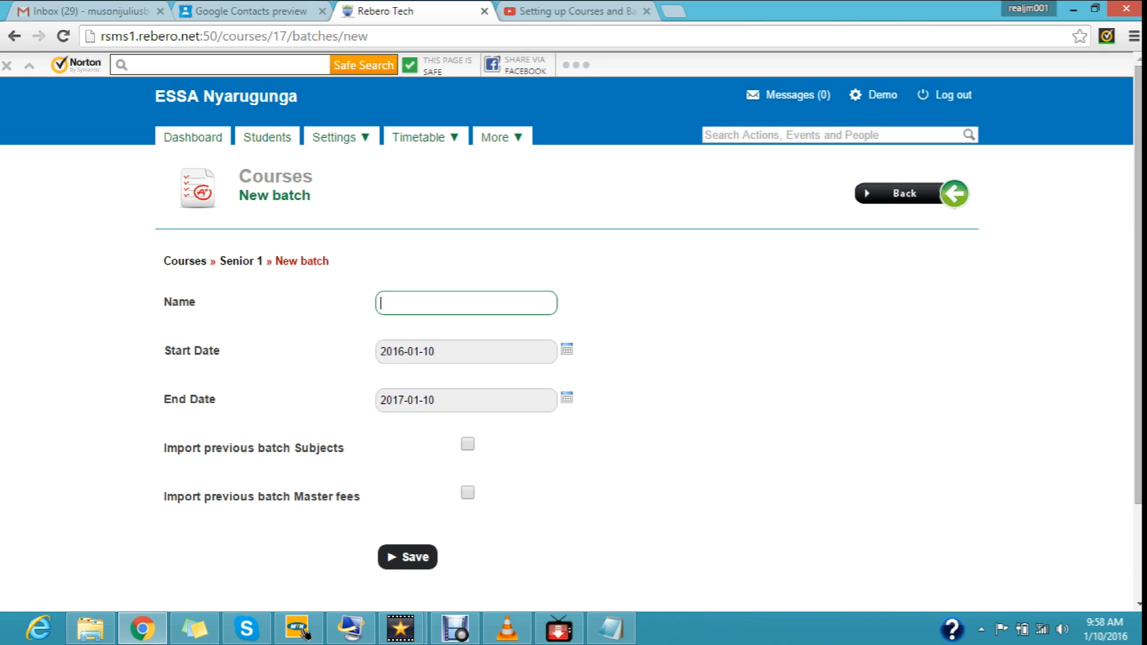
type("T")
key("Down")
key("Return")
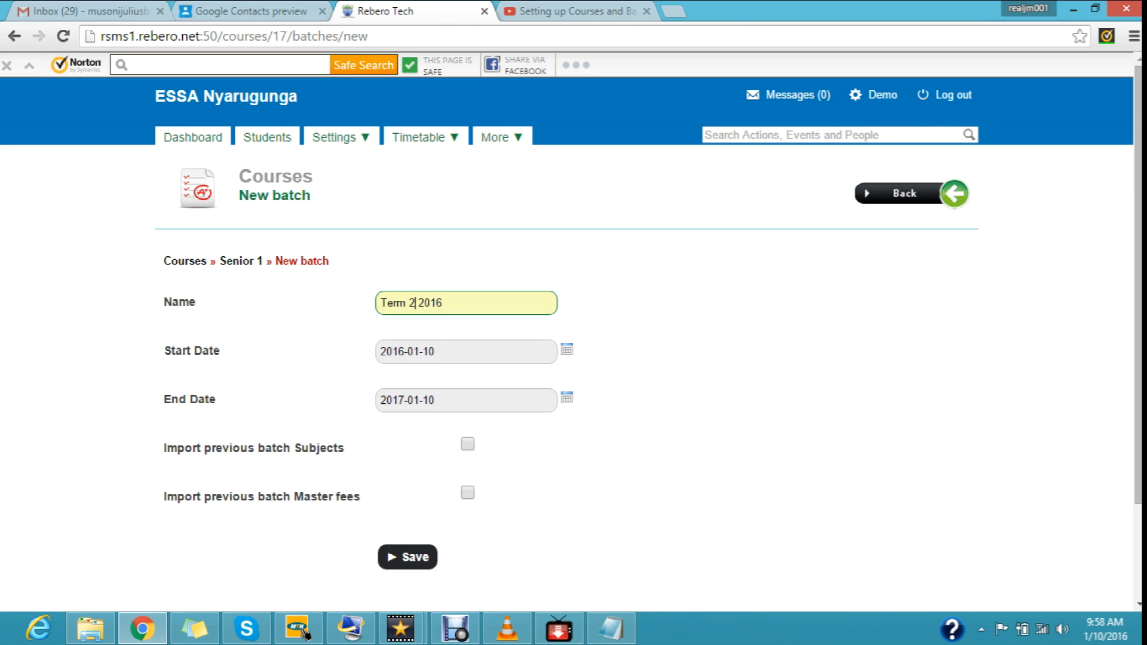
double_click(412, 303)
type("3")
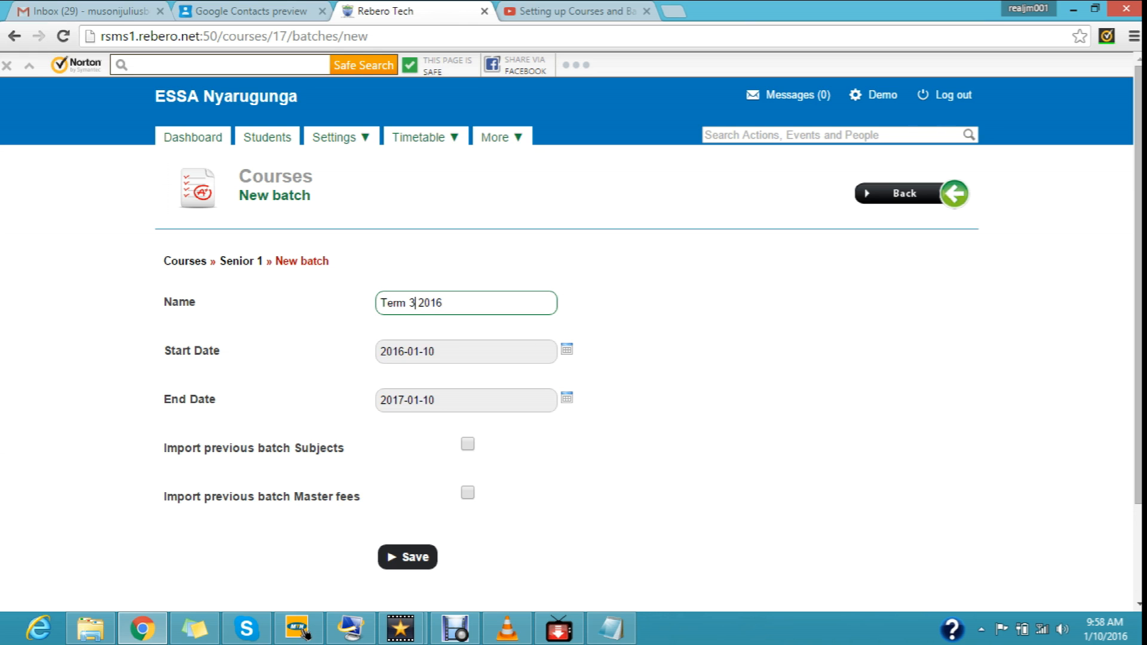
Set the new Term 3 2016 batch's start date to 2016-07-11.
key("Tab")
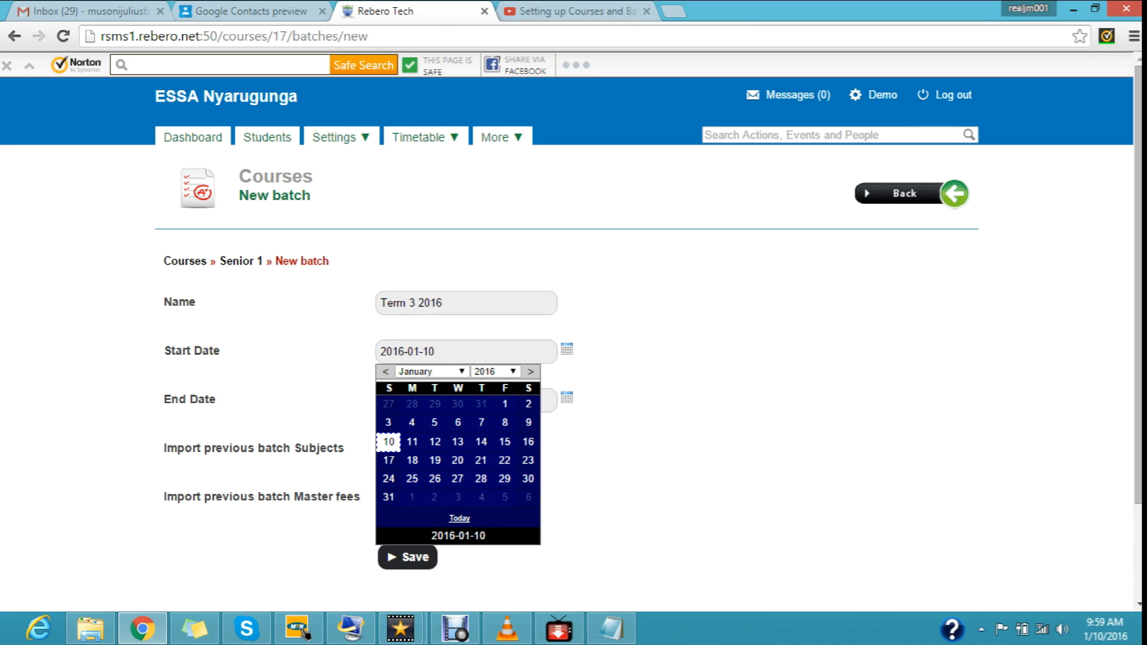
left_click(430, 371)
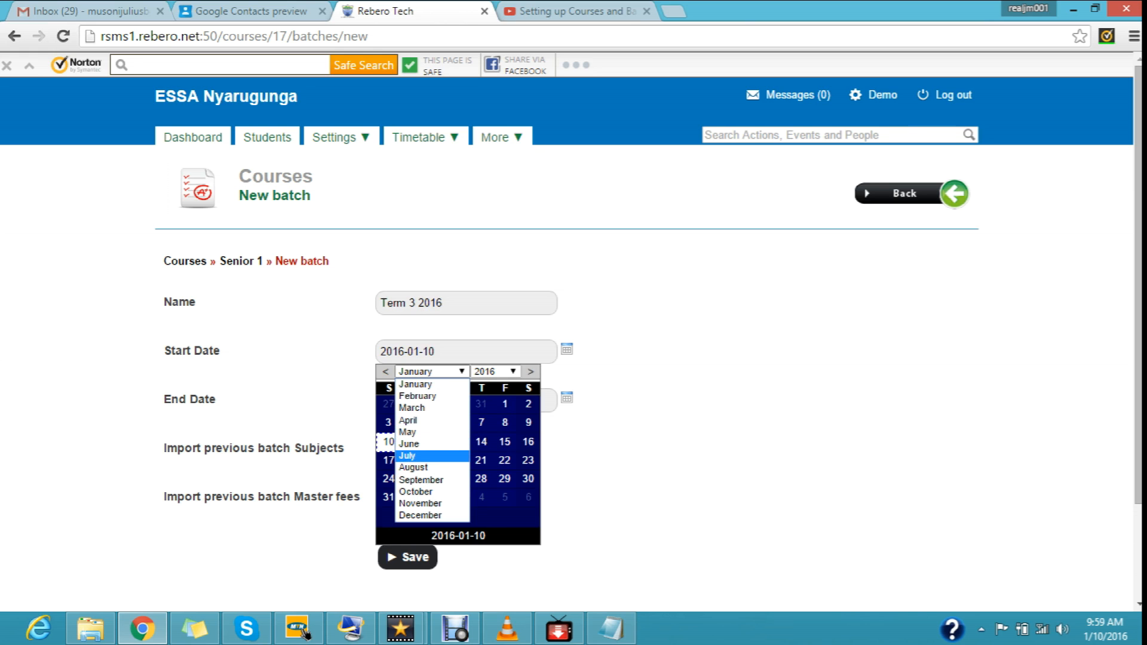
left_click(407, 455)
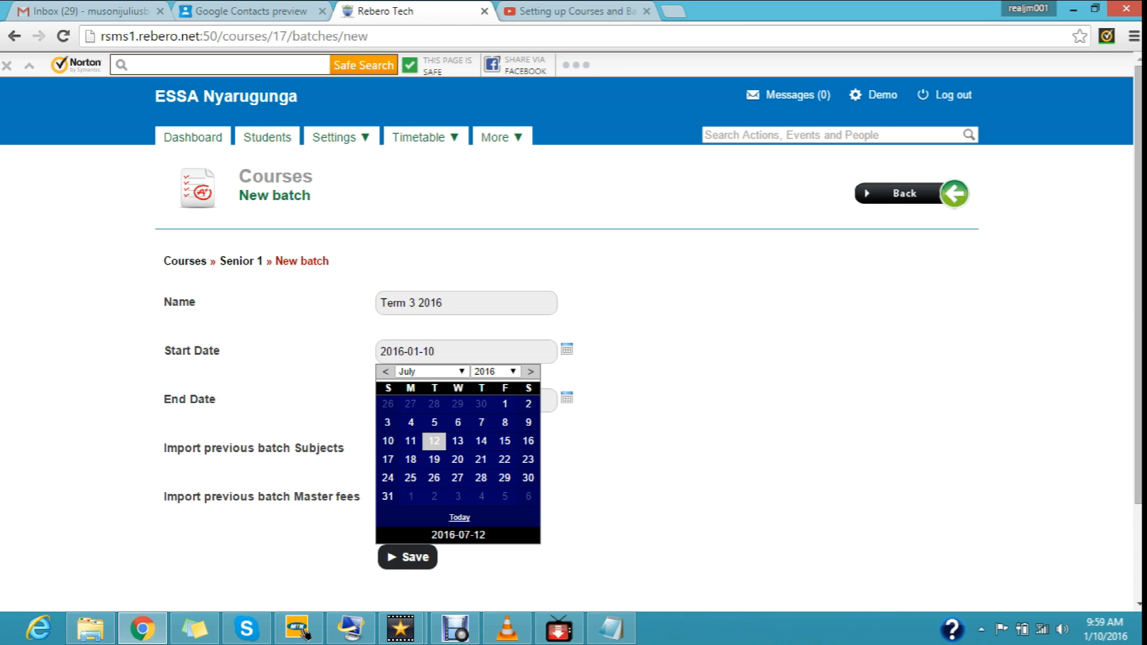
left_click(411, 441)
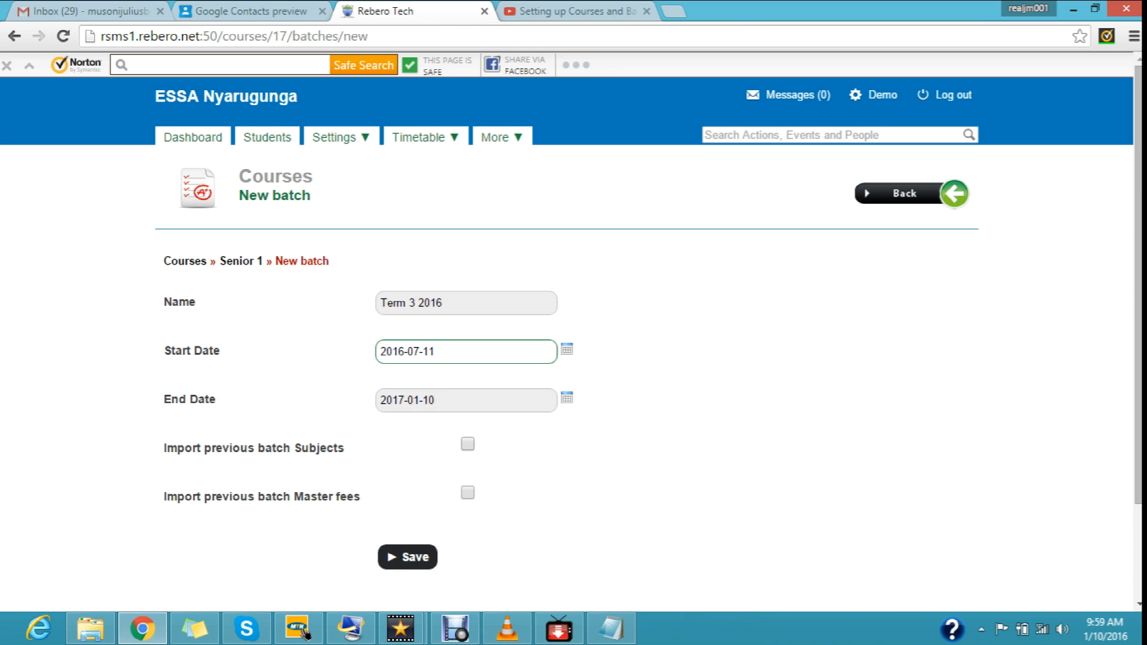
Set the Term 3 2016 batch's end date to 2017-10-20 and save the batch.
left_click(567, 398)
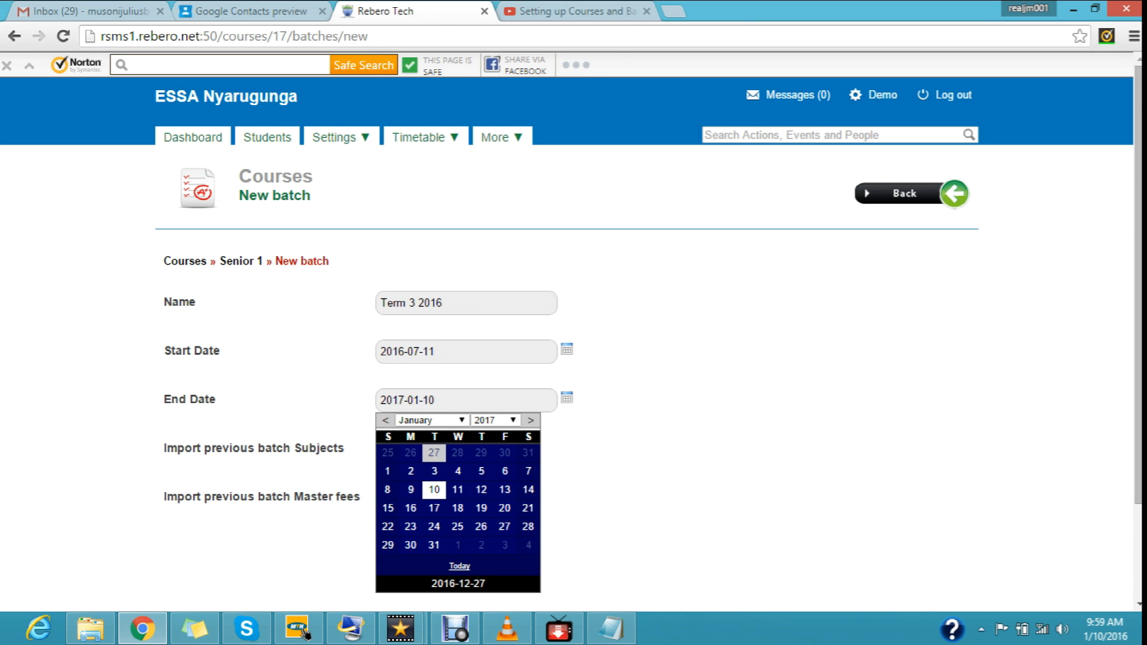
left_click(429, 420)
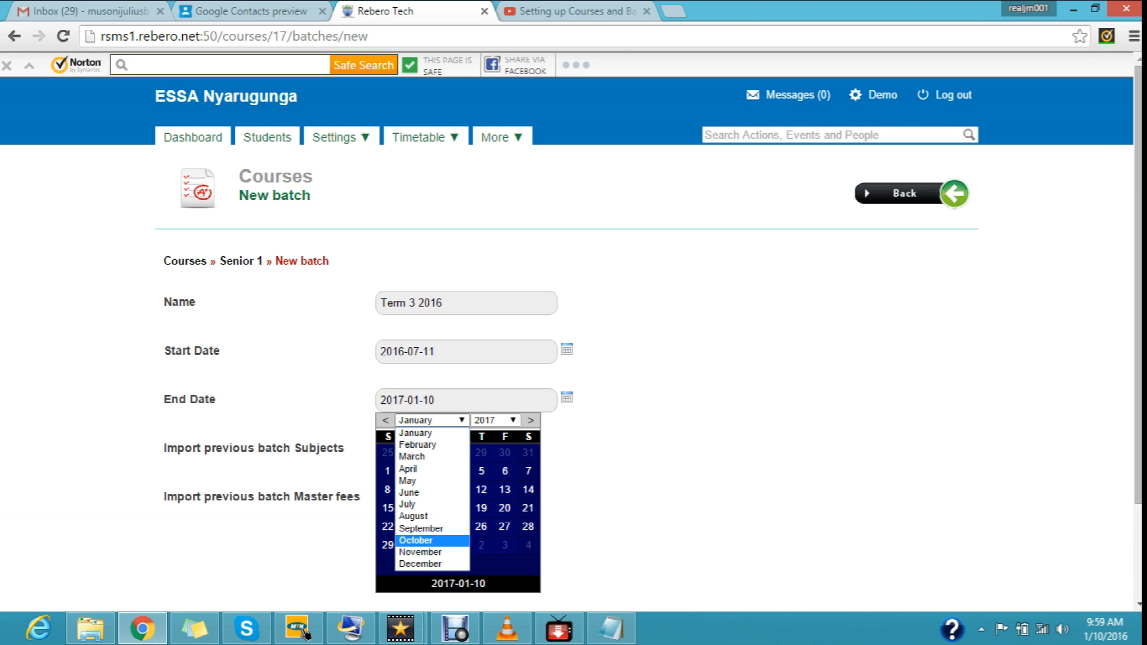
left_click(421, 541)
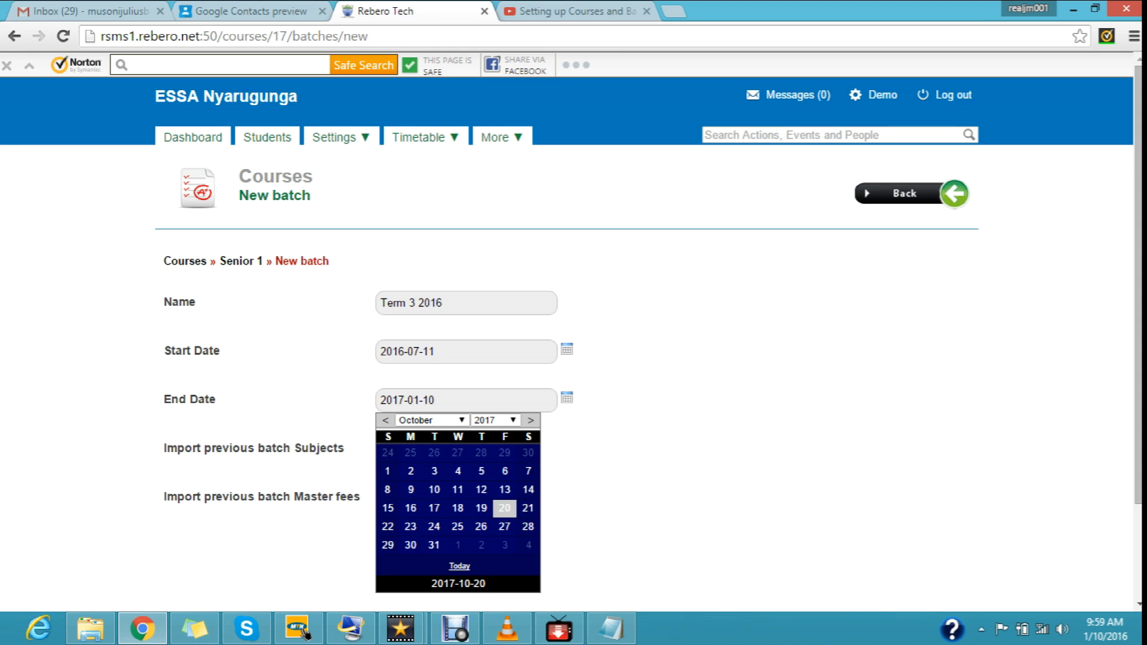
left_click(505, 508)
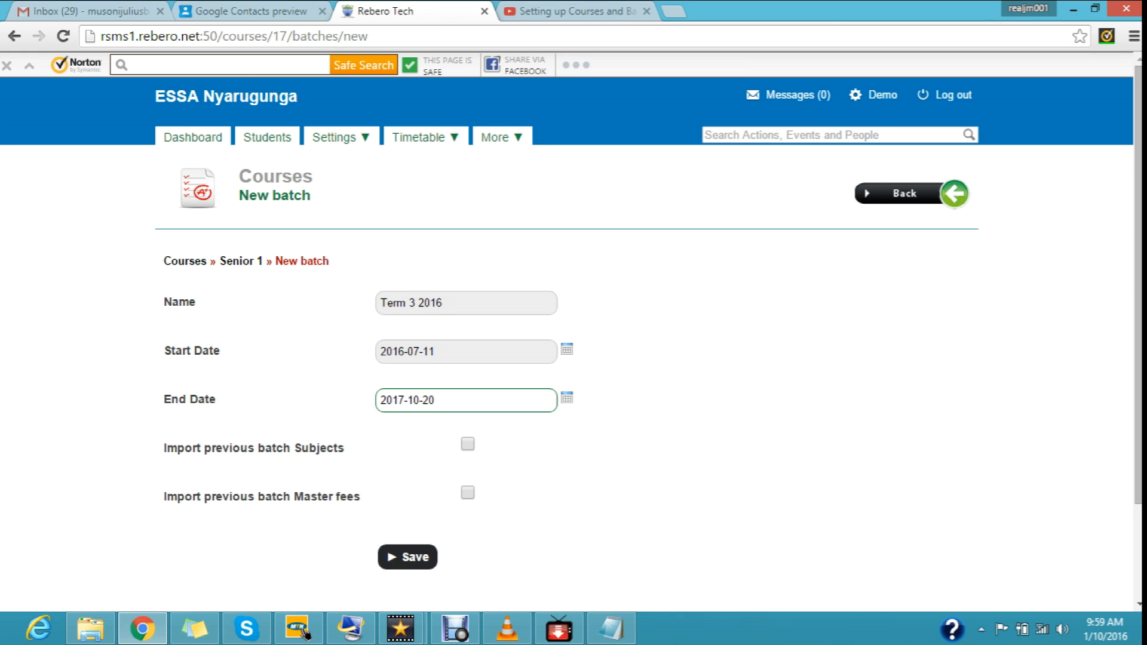
left_click(407, 556)
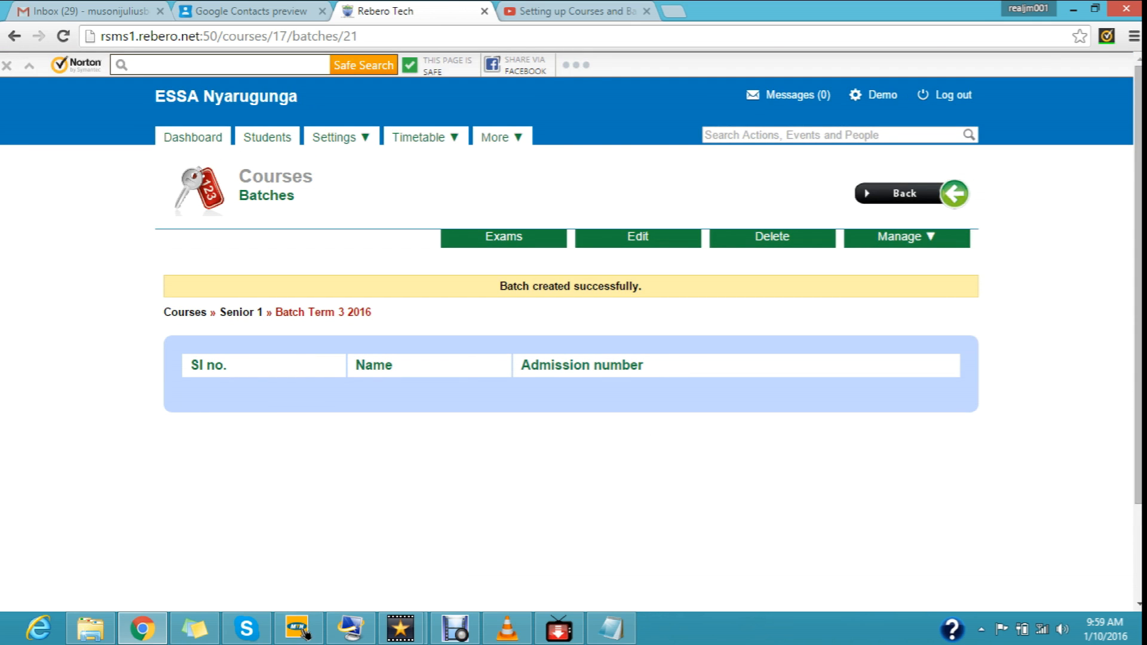
Return to the course and batch management page and open the list of courses.
mouse_move(334, 136)
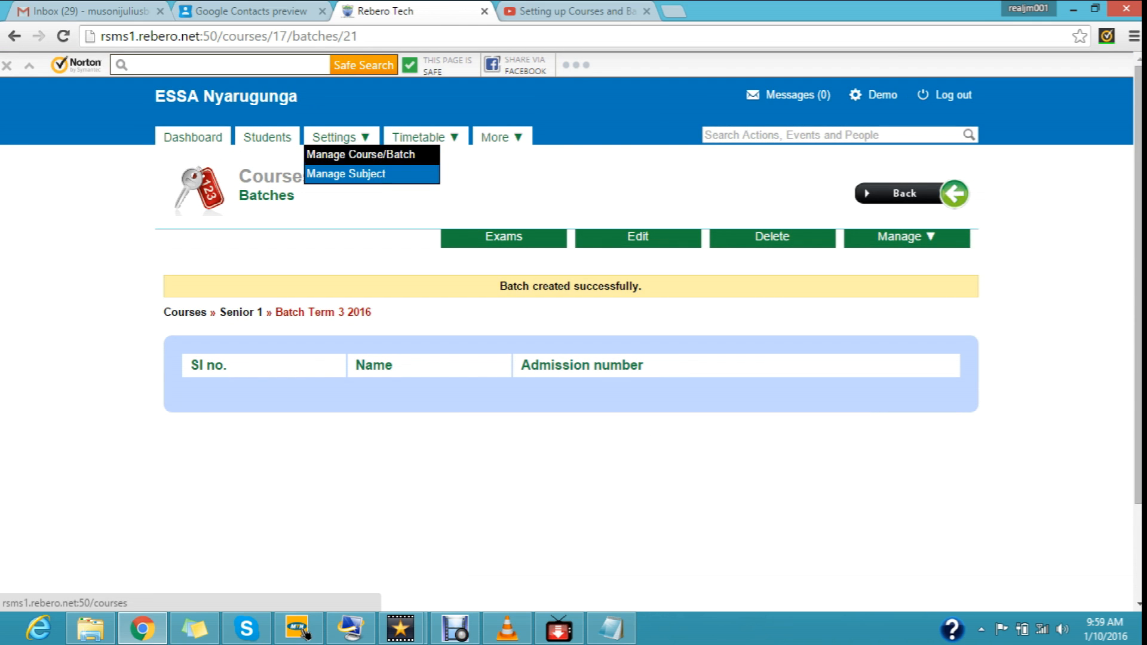
left_click(346, 174)
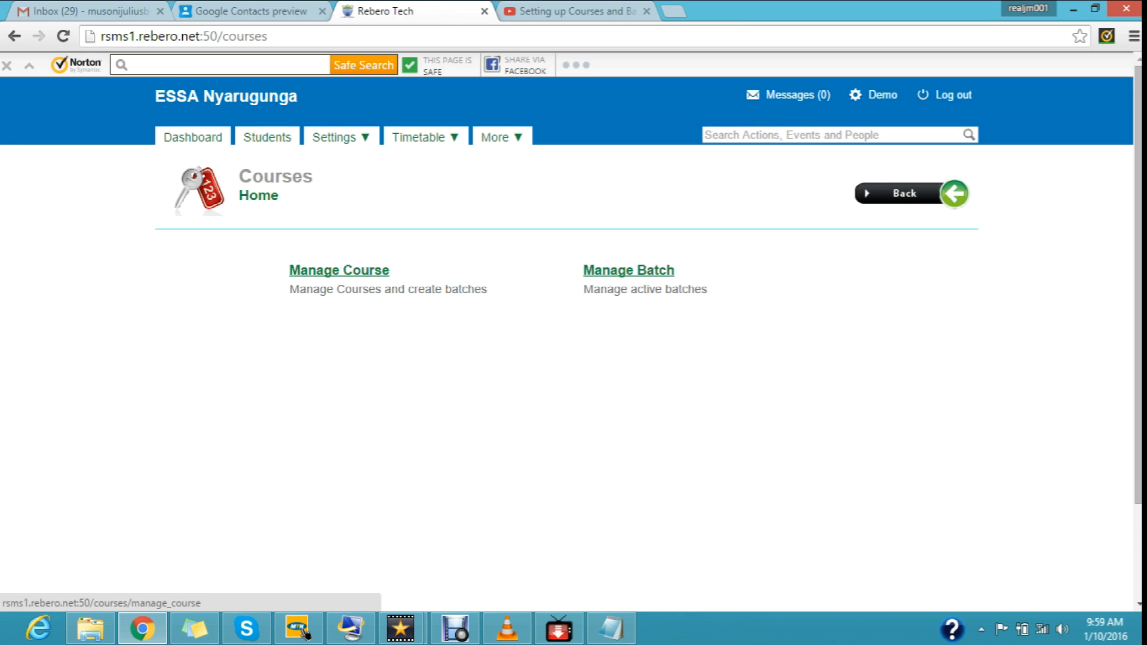
left_click(338, 270)
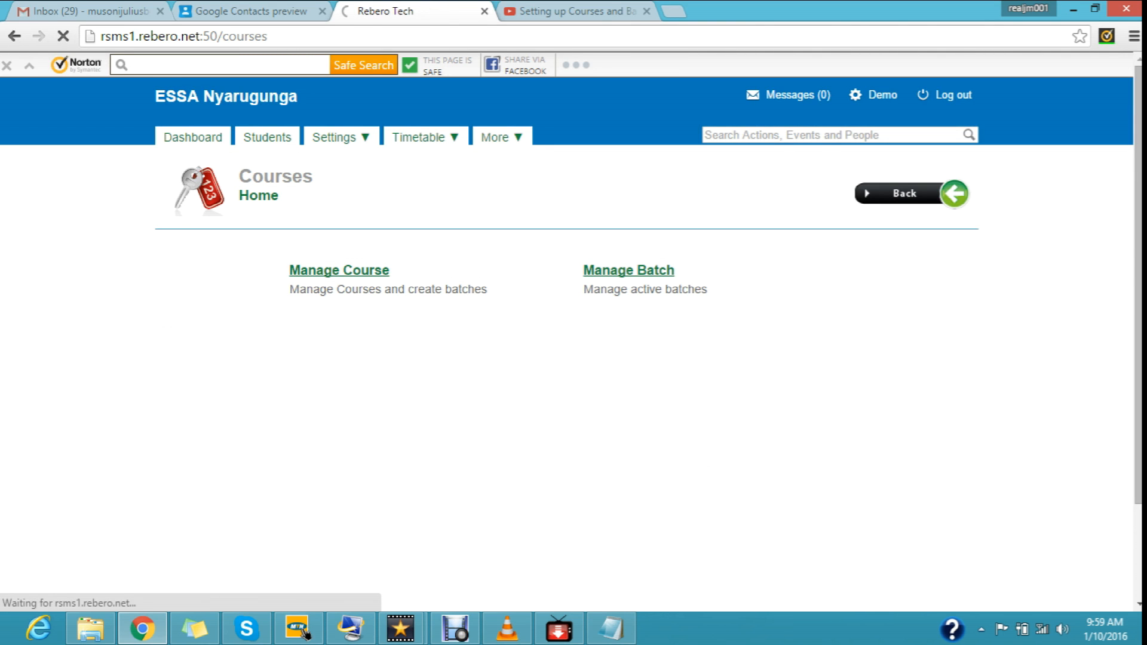
Try to delete the Computer S4 MPC course from the course list, confirming the deletion.
scroll(574, 346, "down", 5)
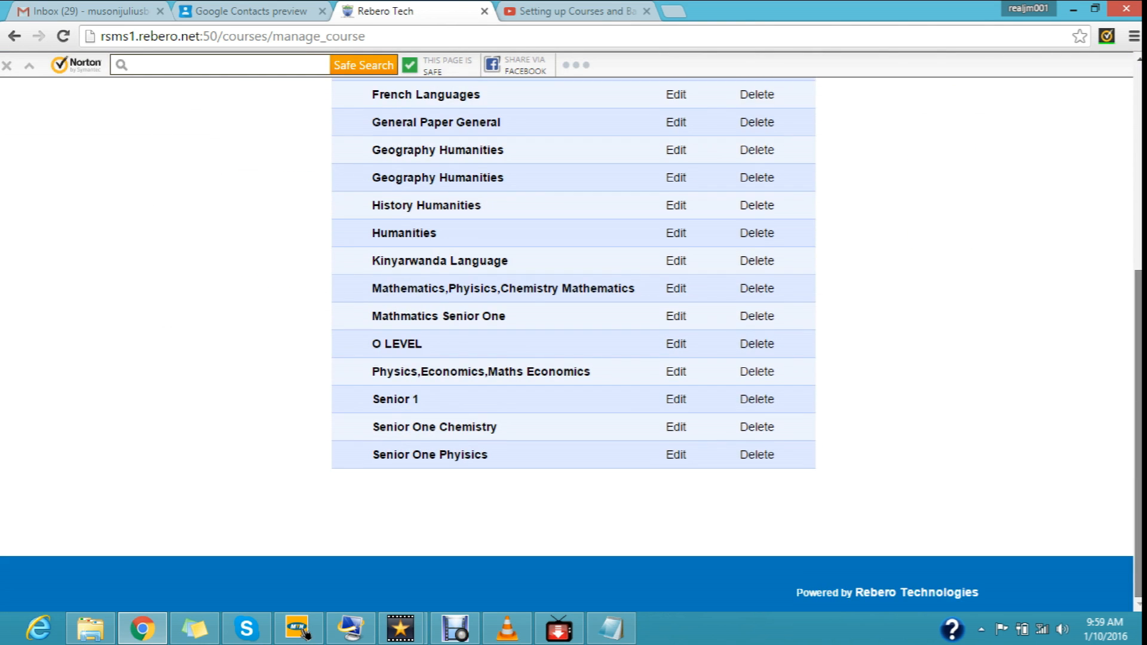
scroll(574, 347, "up", 3)
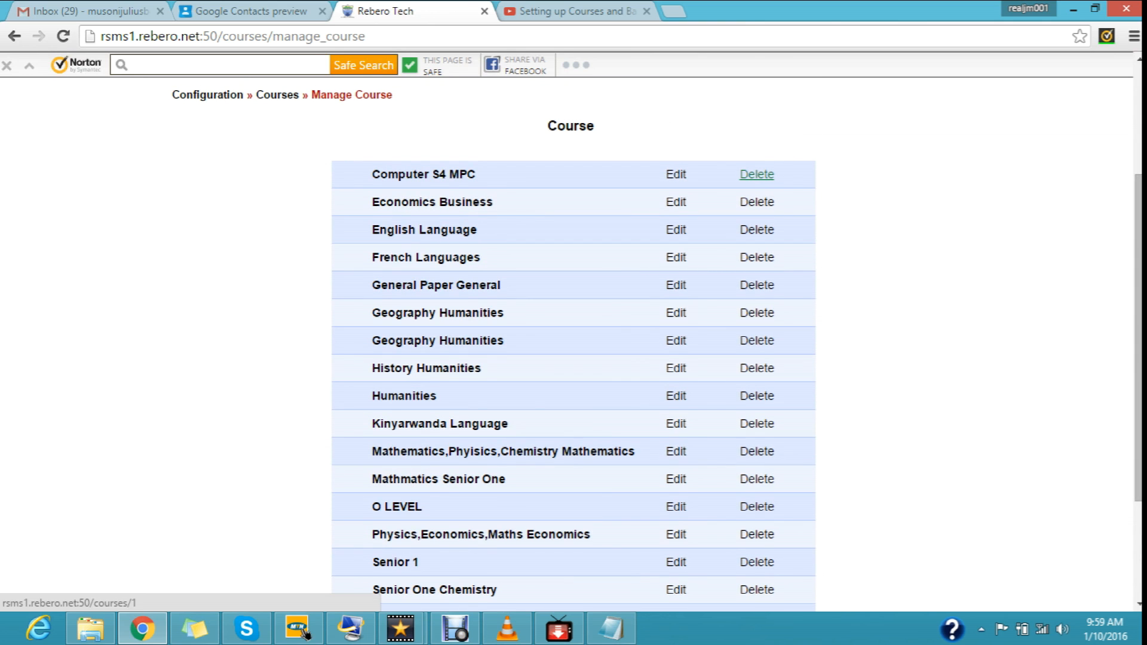
left_click(756, 173)
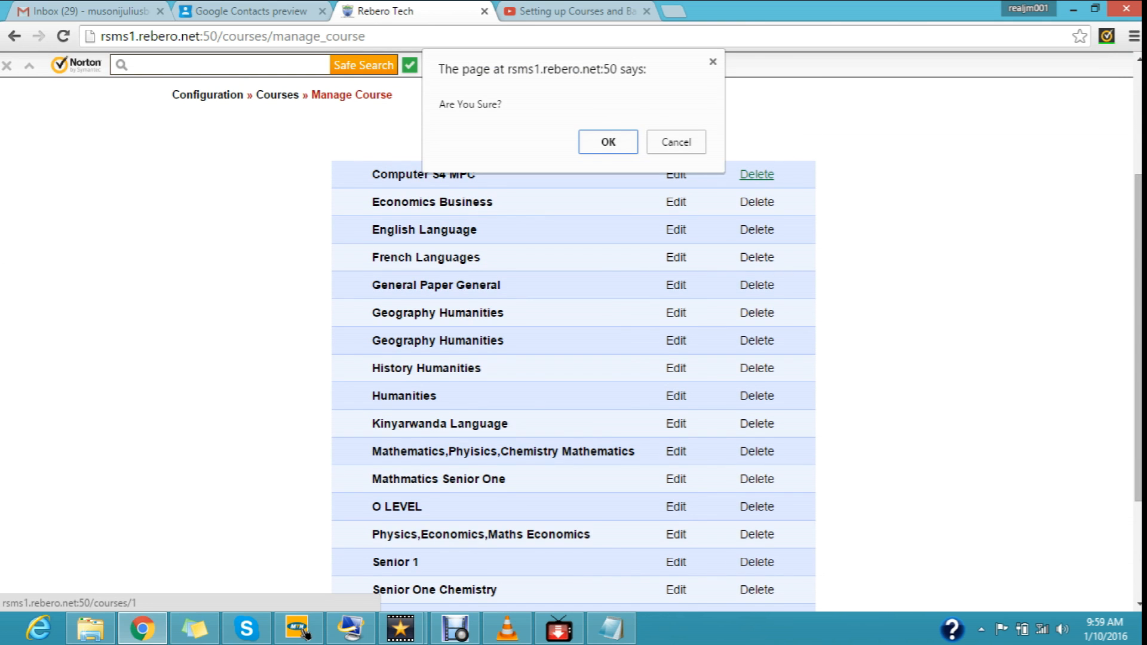
key("Return")
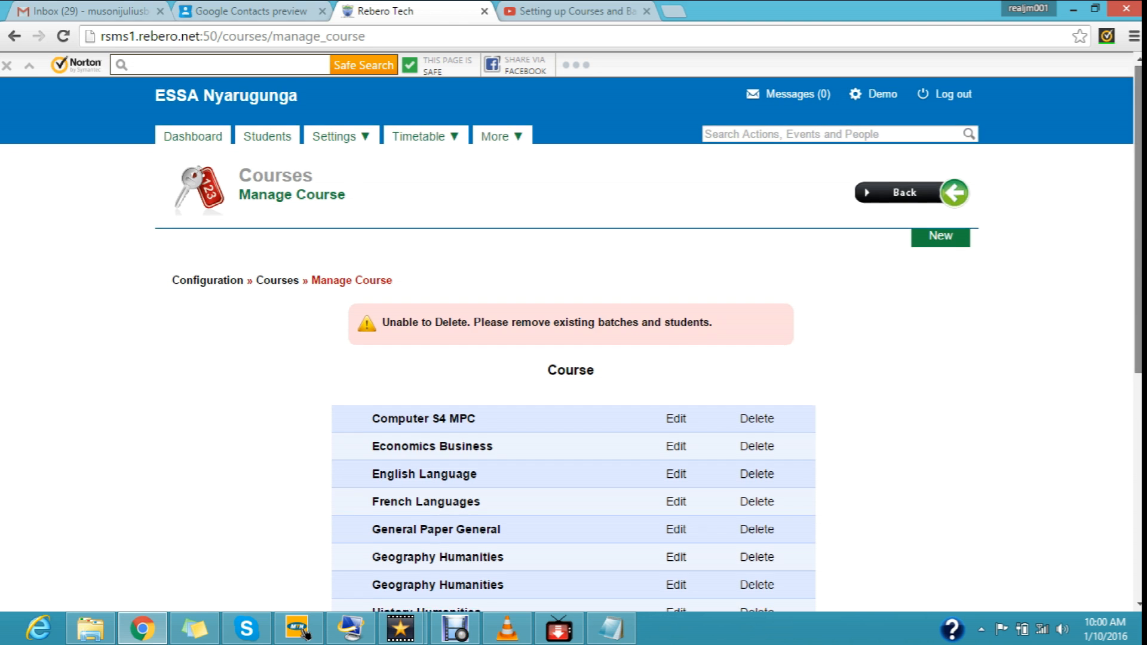
Open the Senior 1 course's batches, view the edit form of Term 1 2016 and go back without changing it.
scroll(574, 335, "down", 6)
scroll(574, 335, "down", 1)
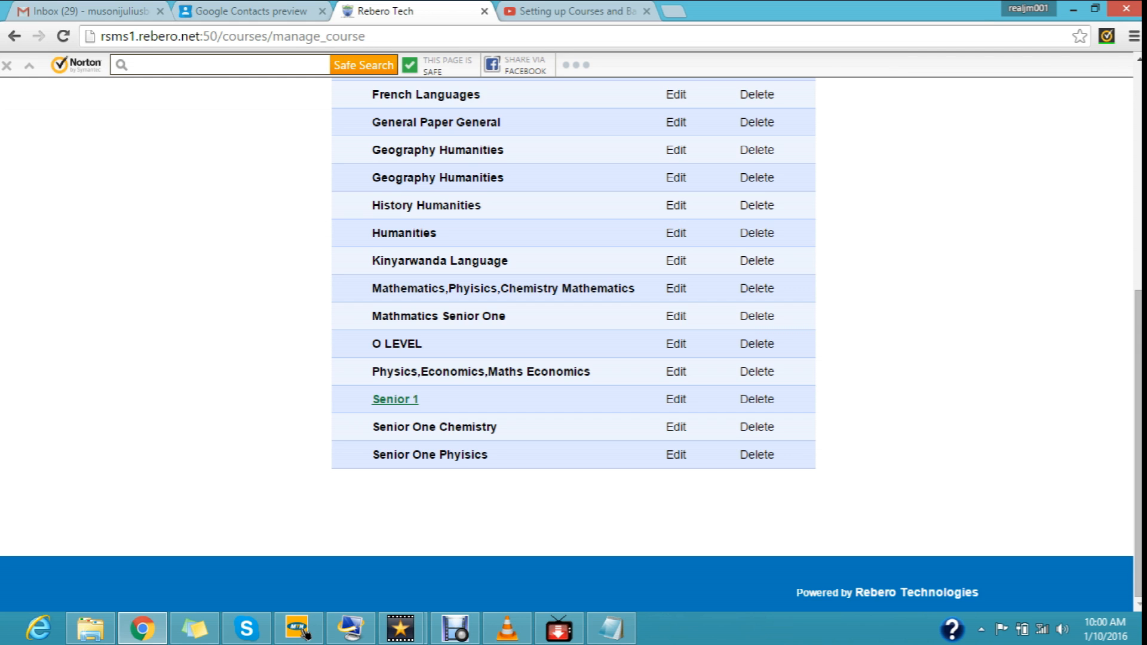
left_click(395, 399)
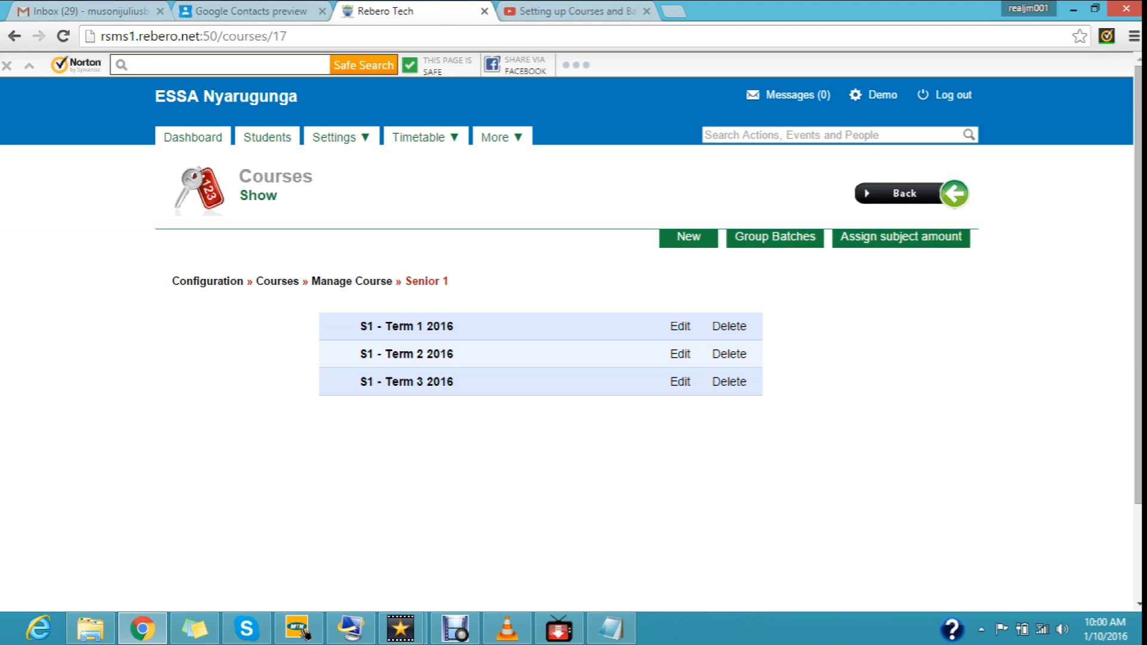
left_click(680, 326)
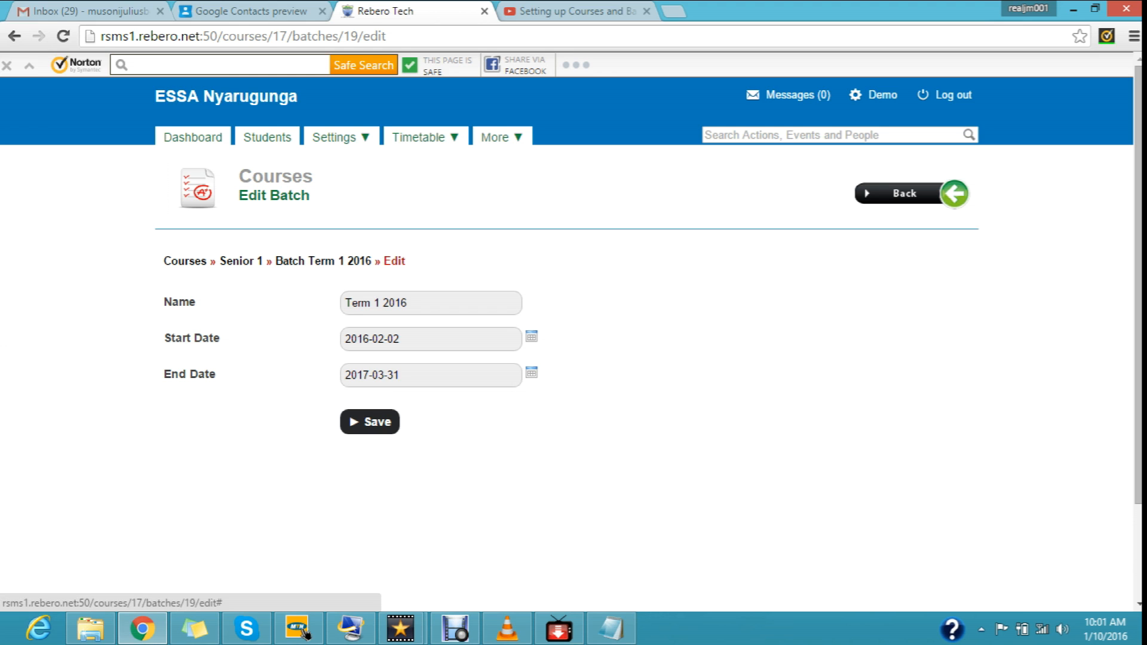
left_click(911, 194)
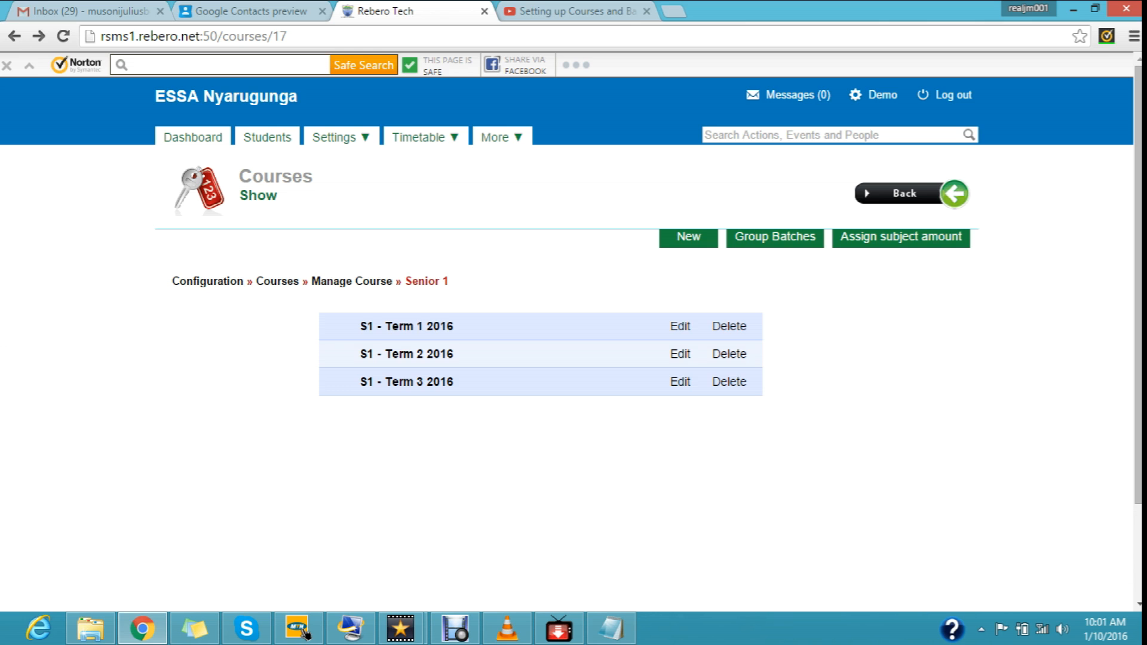
Open the Term 1 2016 batch's page and its management options.
left_click(406, 326)
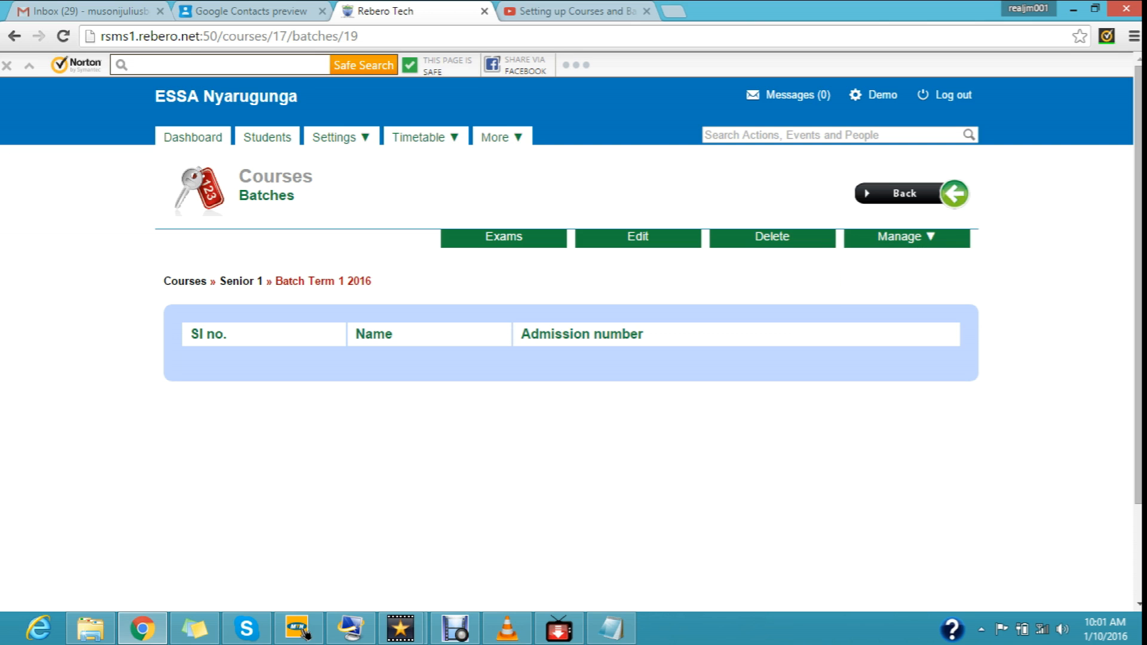
mouse_move(906, 237)
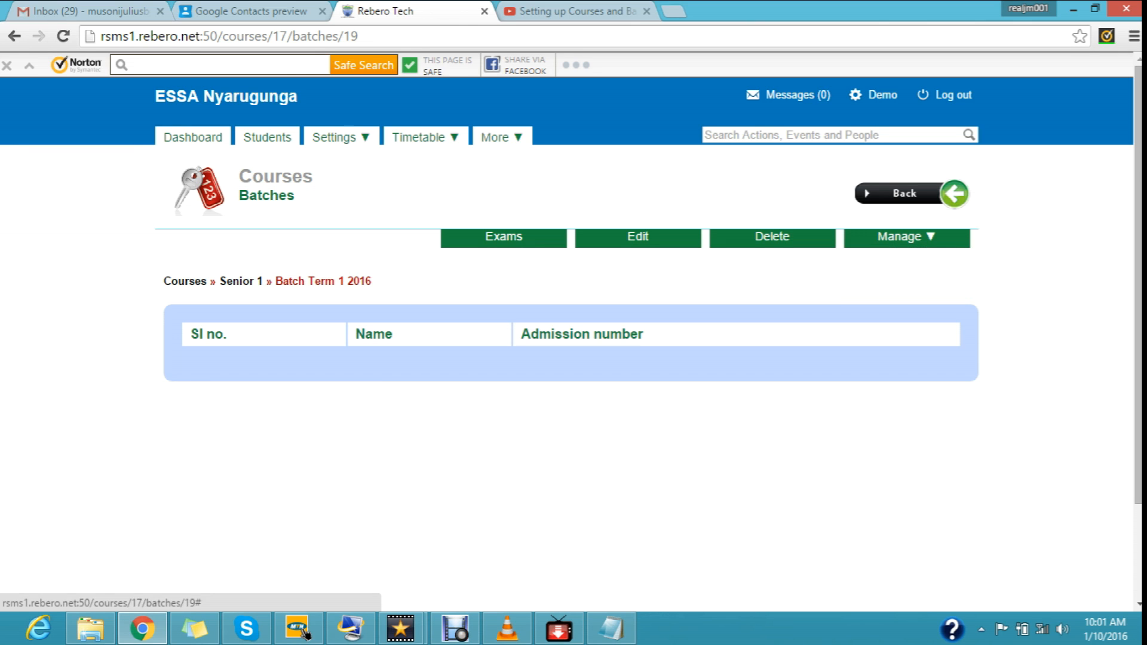